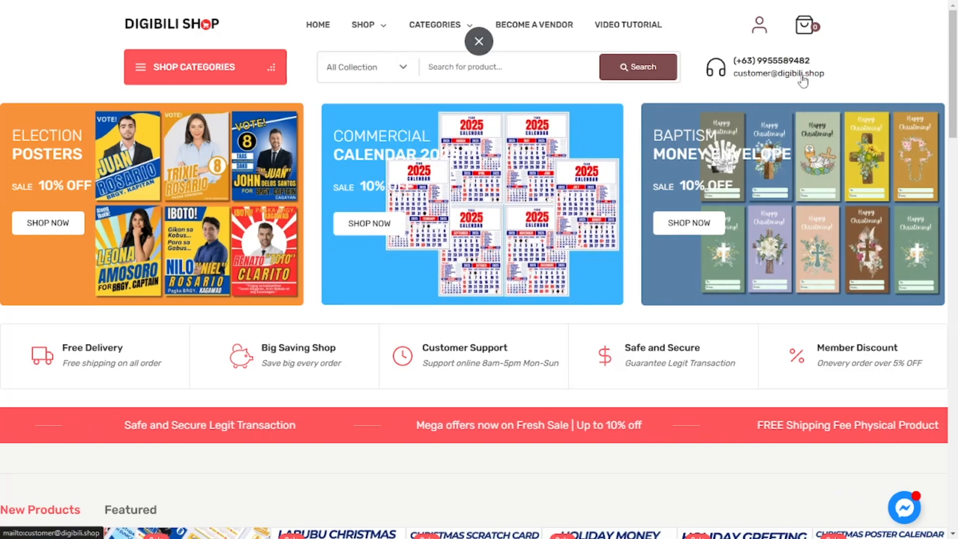
Step: Open the My Account page and choose to register as a vendor
click(758, 33)
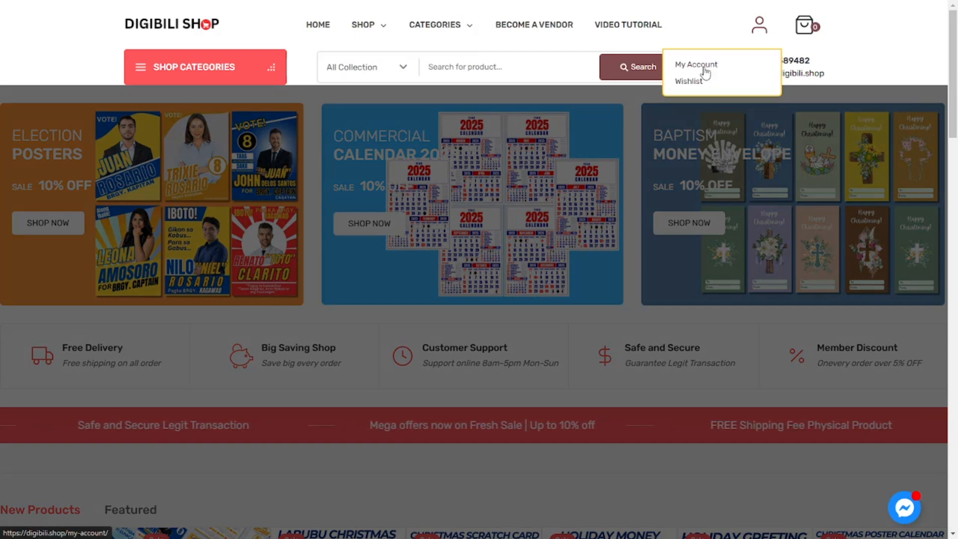
click(704, 71)
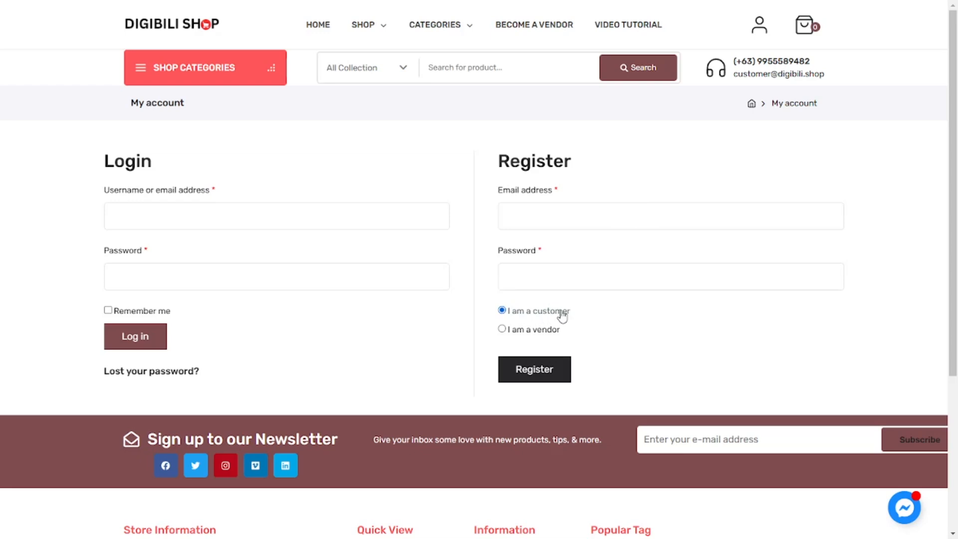
click(502, 329)
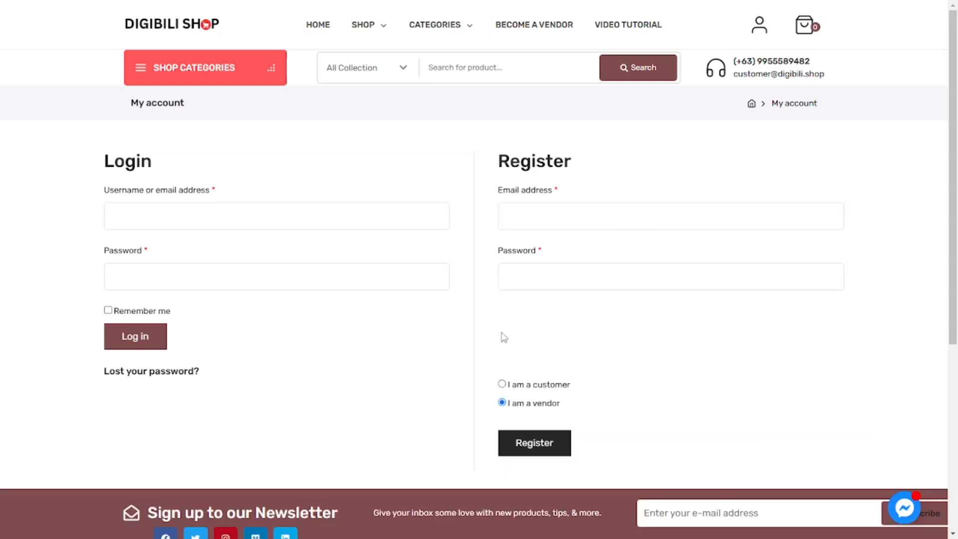
scroll(561, 369, down, 5)
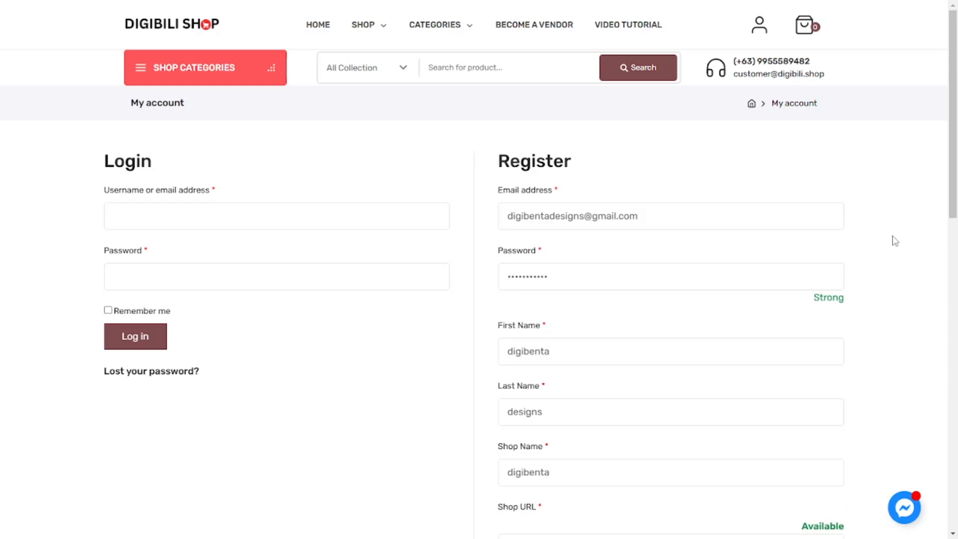
Step: Check the completed vendor registration details for the shop digibenta and submit the registration
scroll(892, 241, down, 2)
scroll(919, 286, down, 2)
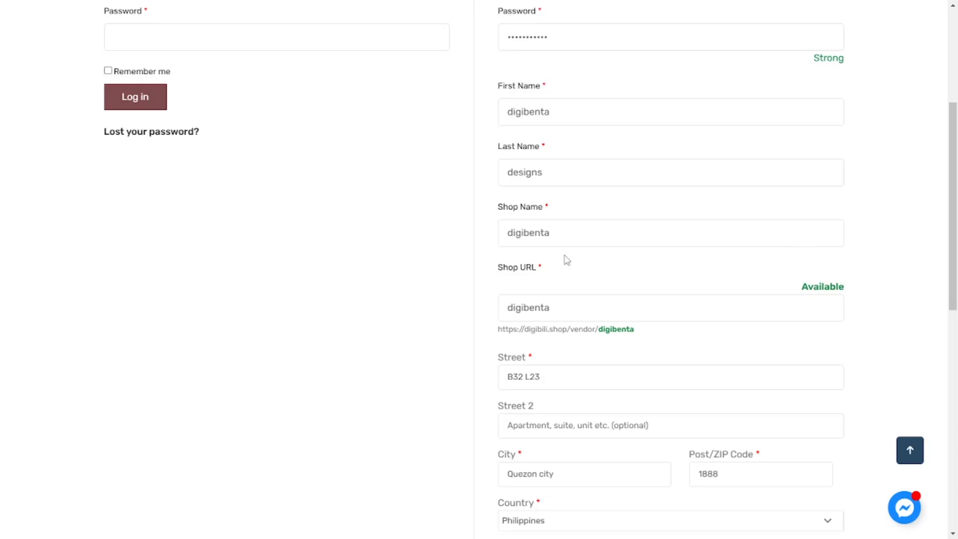
scroll(867, 256, down, 3)
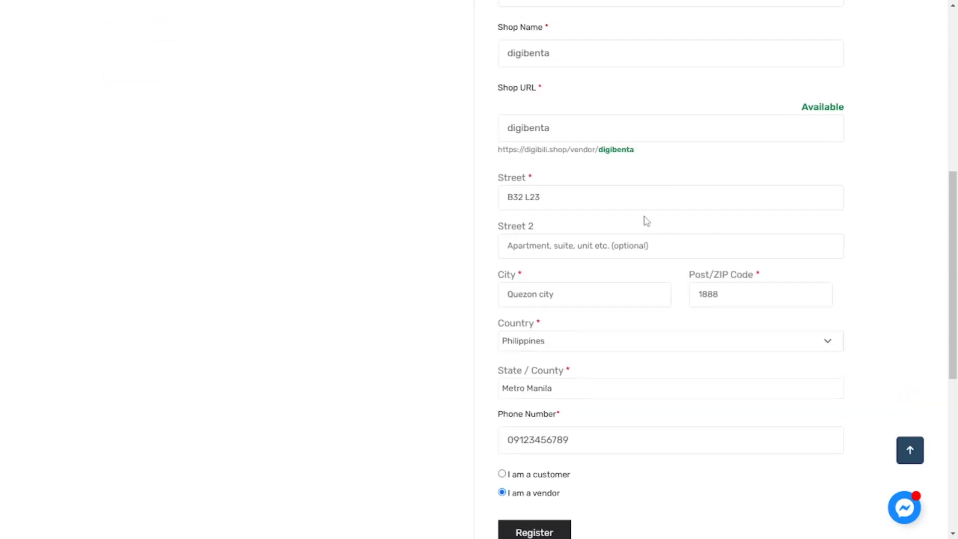
scroll(808, 281, down, 1)
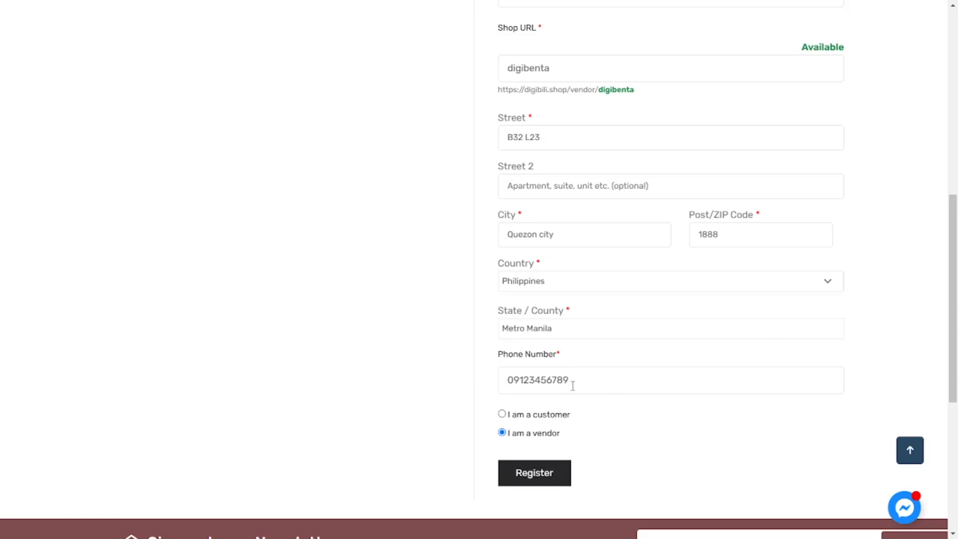
click(542, 479)
Step: Start the marketplace's quick store setup wizard from its welcome page
scroll(756, 318, down, 2)
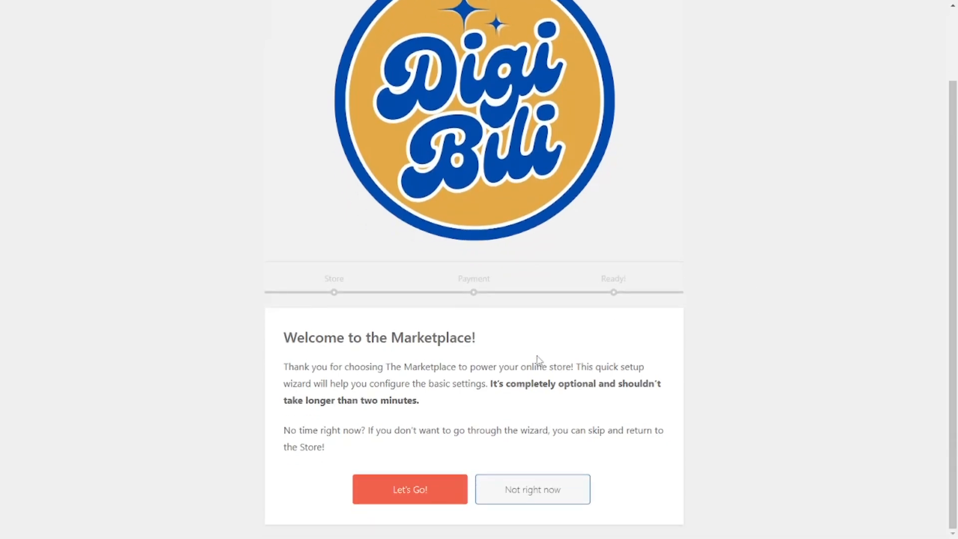
scroll(538, 359, up, 2)
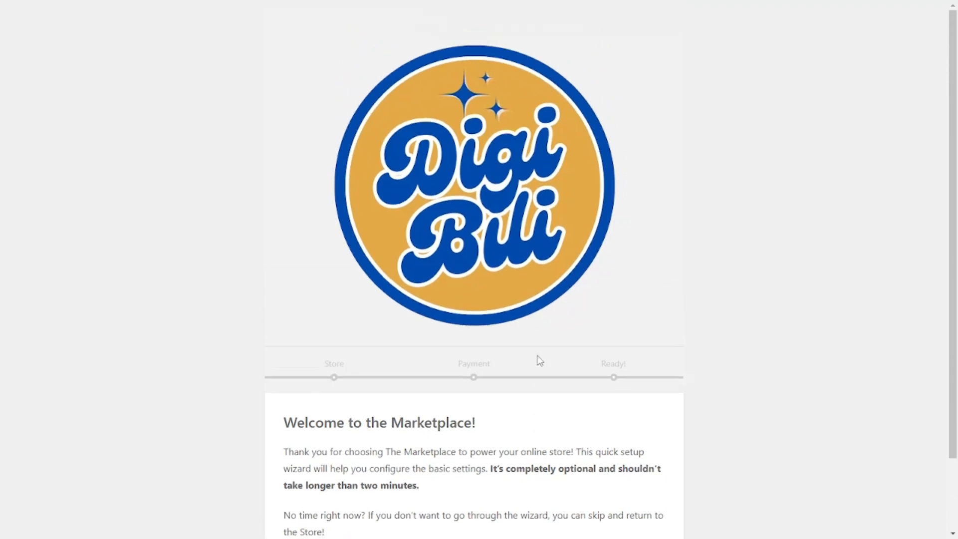
scroll(540, 360, down, 2)
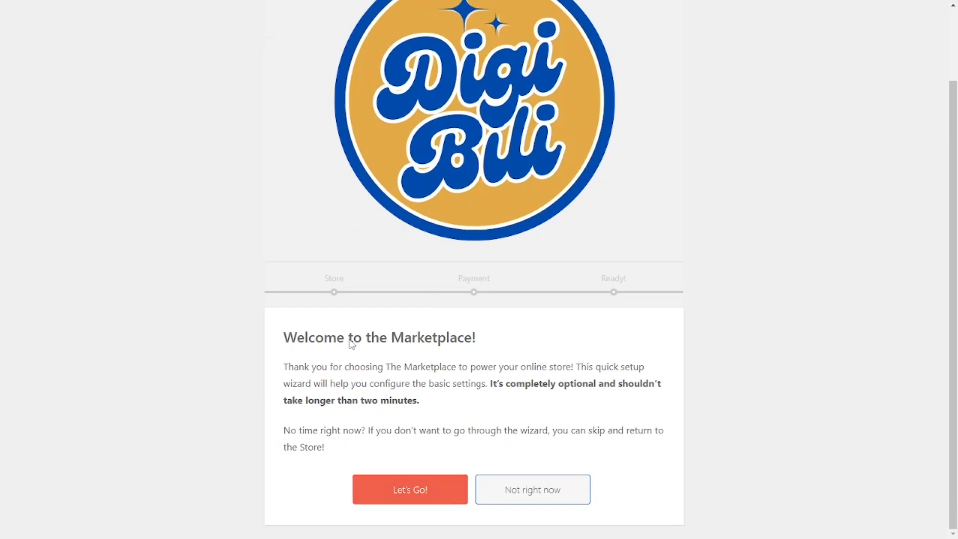
click(407, 493)
Step: Enable showing the email address in the store and continue past Store Setup
scroll(539, 426, down, 4)
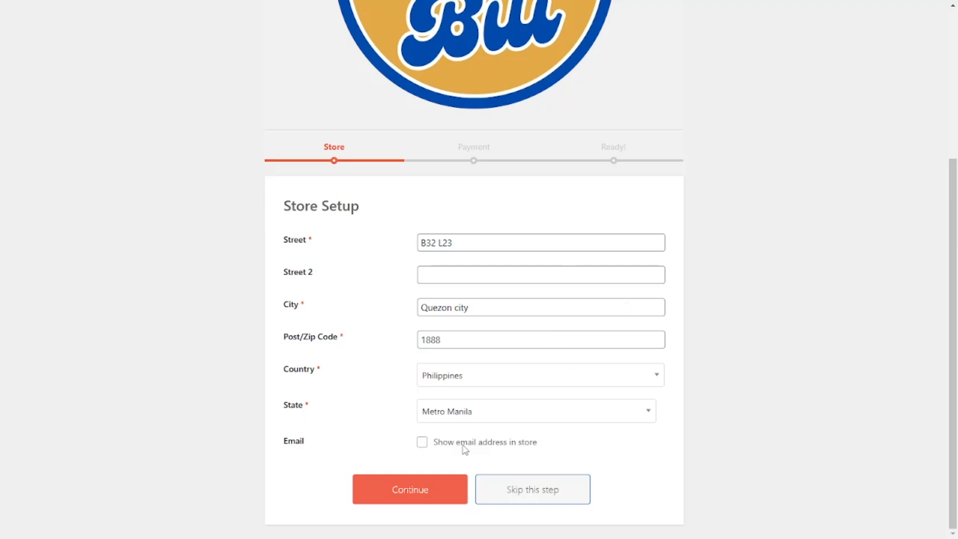
click(422, 443)
click(399, 490)
Step: Look through the bank transfer fields, skip Payment Setup and go to the store dashboard
scroll(640, 406, down, 5)
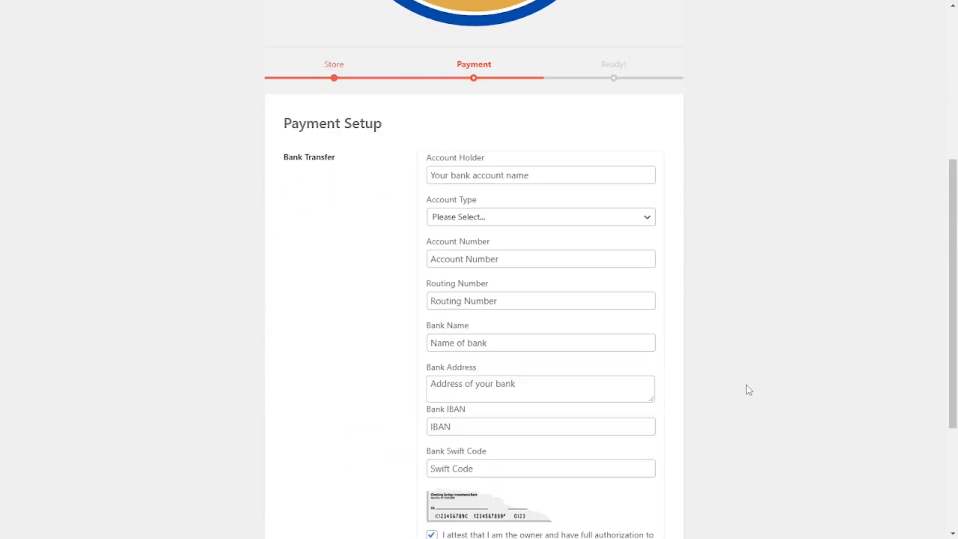
scroll(748, 389, down, 2)
scroll(748, 393, down, 2)
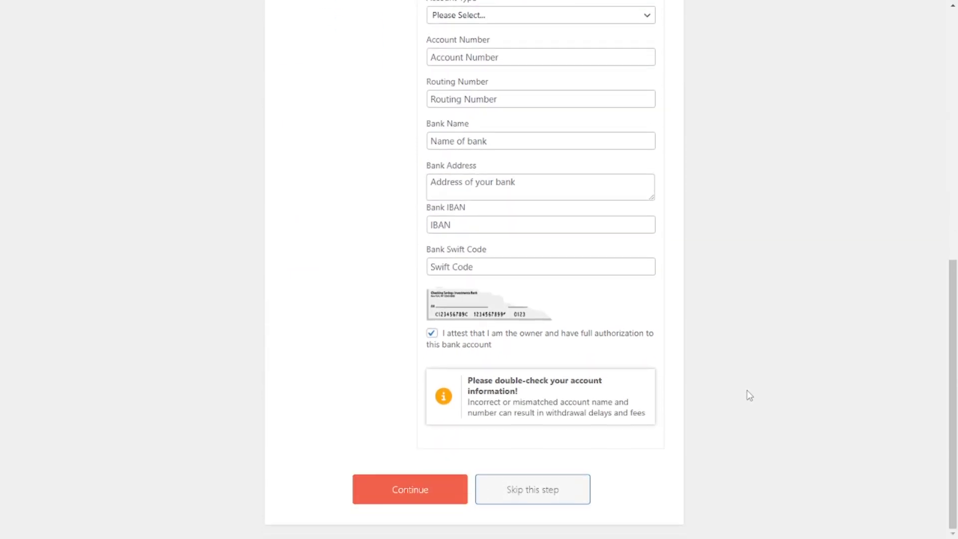
scroll(748, 394, up, 5)
scroll(748, 393, down, 1)
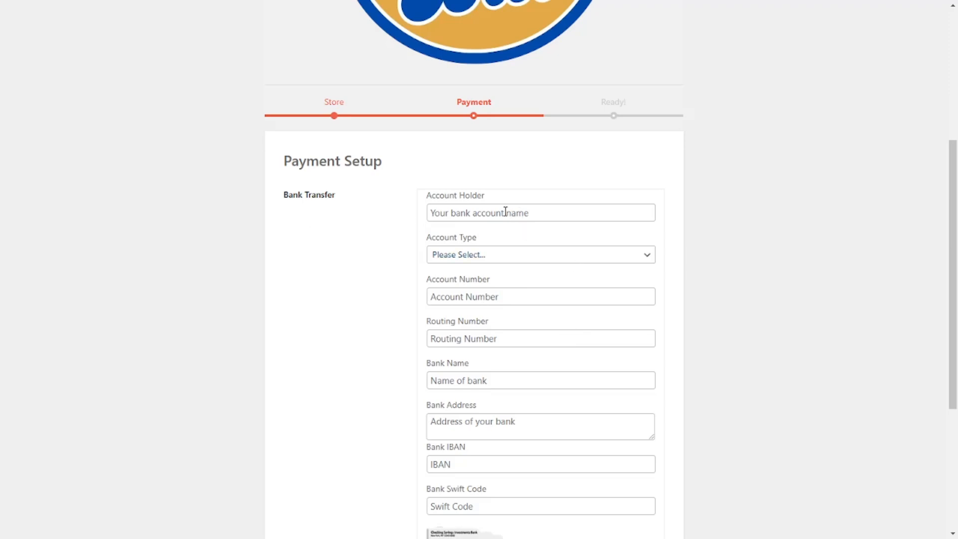
scroll(538, 319, down, 2)
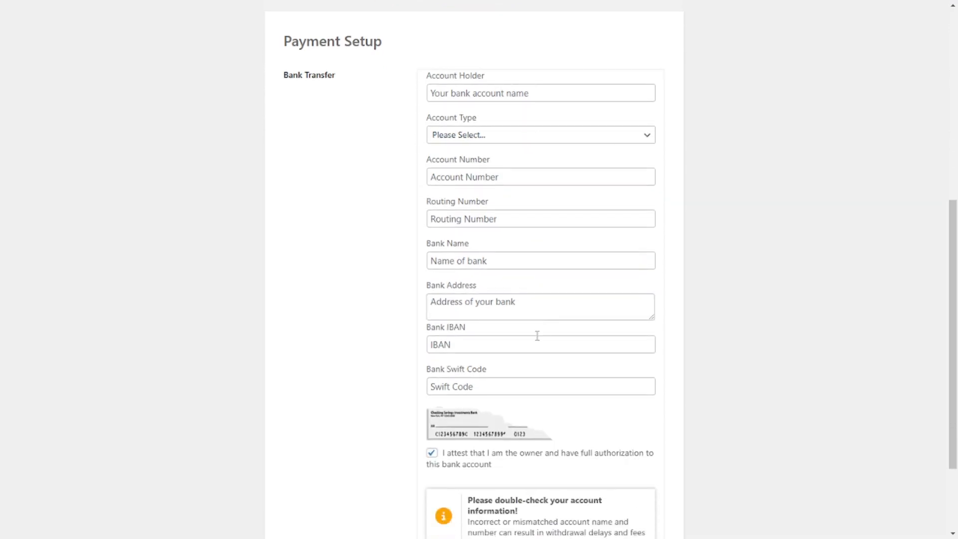
scroll(538, 333, down, 2)
scroll(537, 335, down, 1)
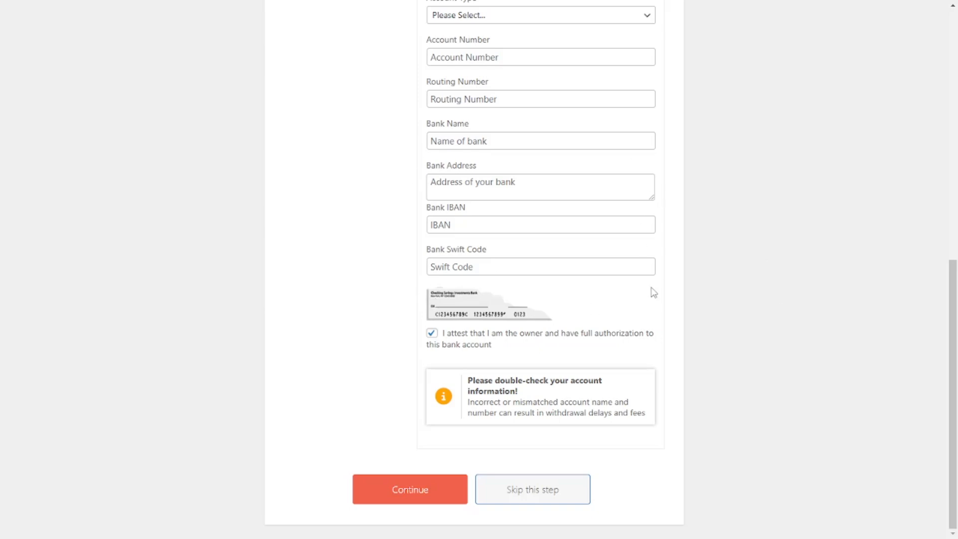
click(548, 496)
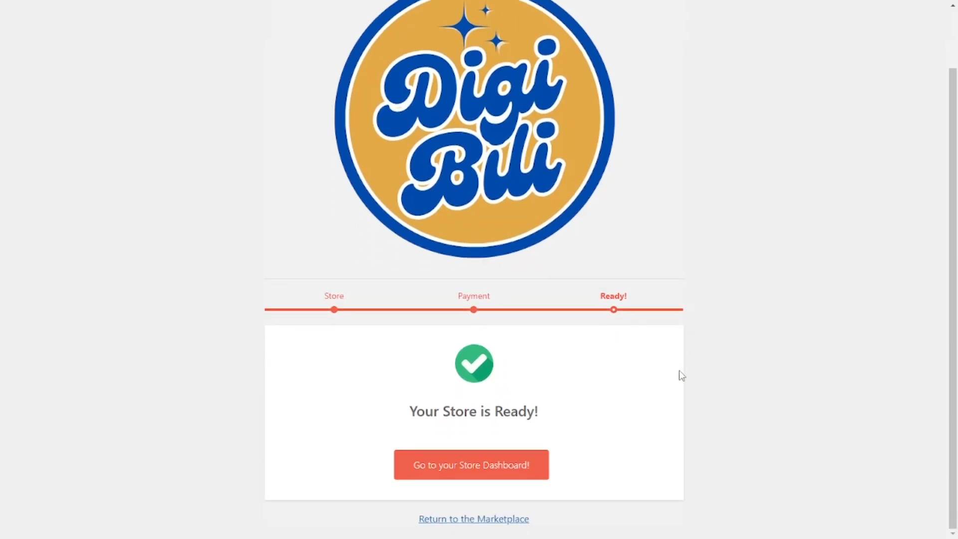
click(492, 464)
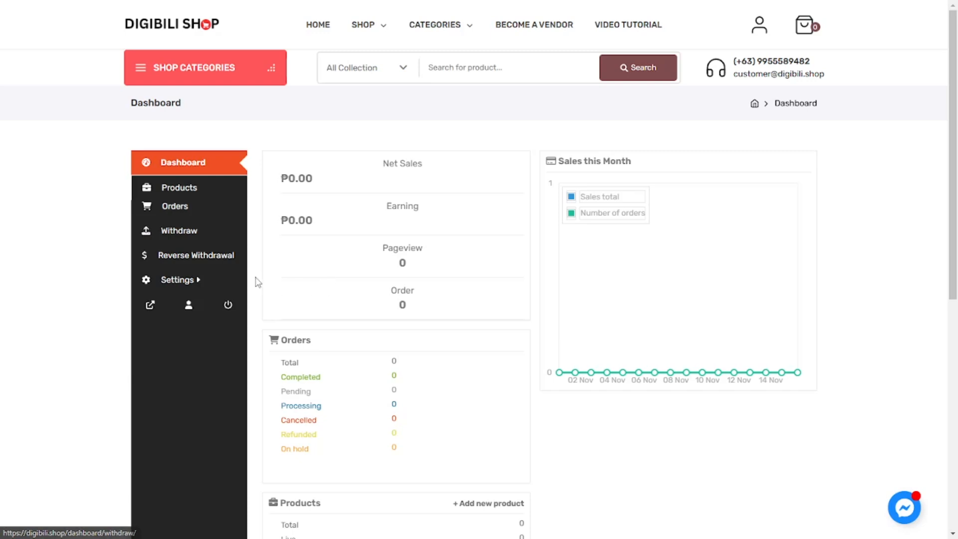
Step: Examine the orders page and the Withdraw and Reverse Withdrawal pages of the vendor dashboard
mouse_move(194, 282)
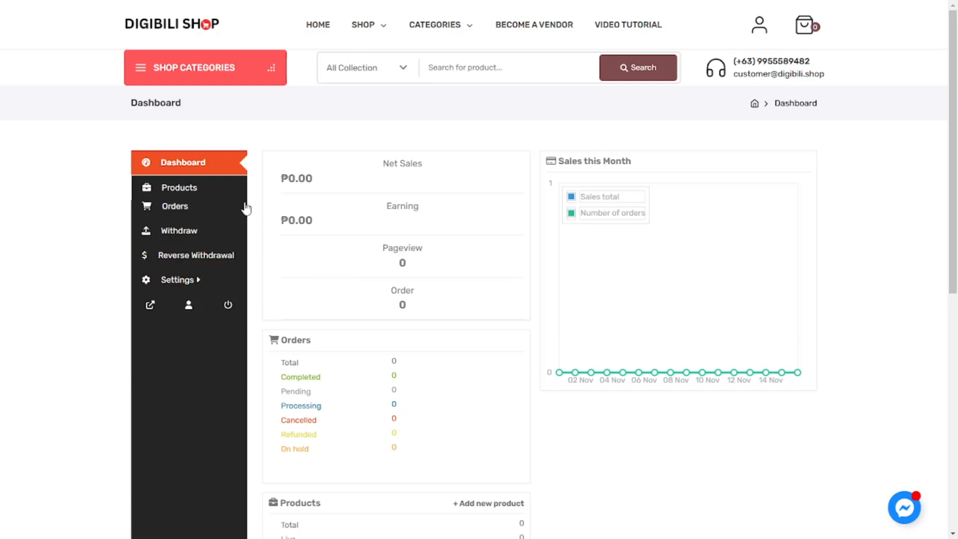
click(196, 187)
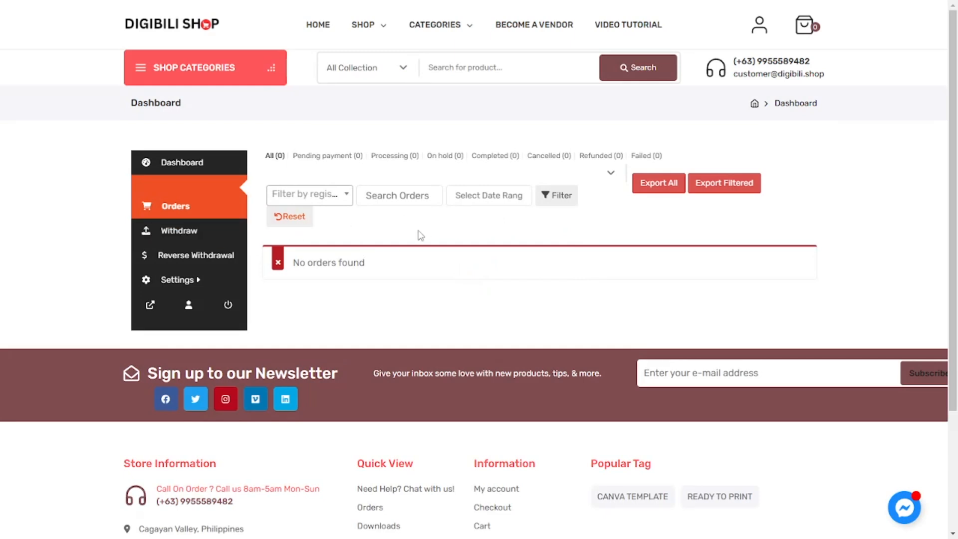
click(171, 204)
click(187, 234)
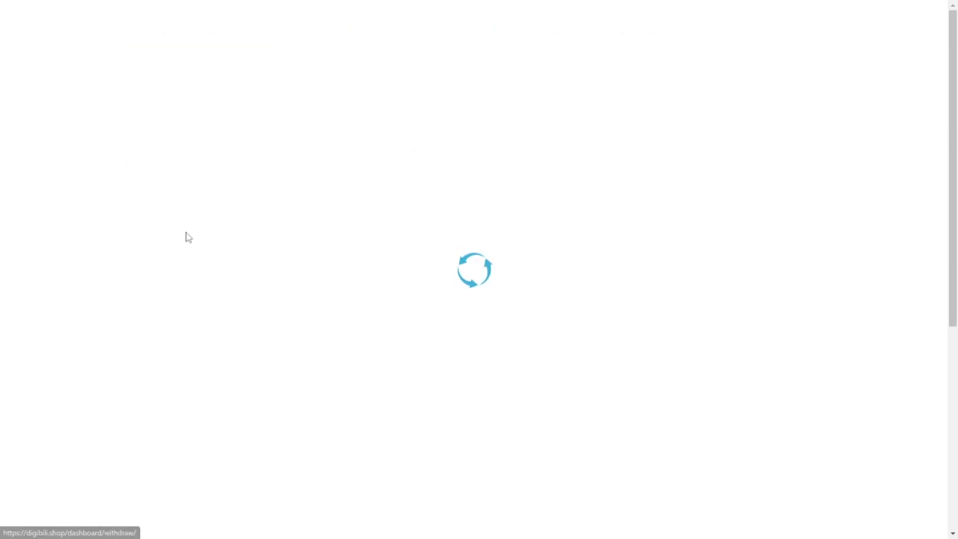
scroll(472, 281, down, 3)
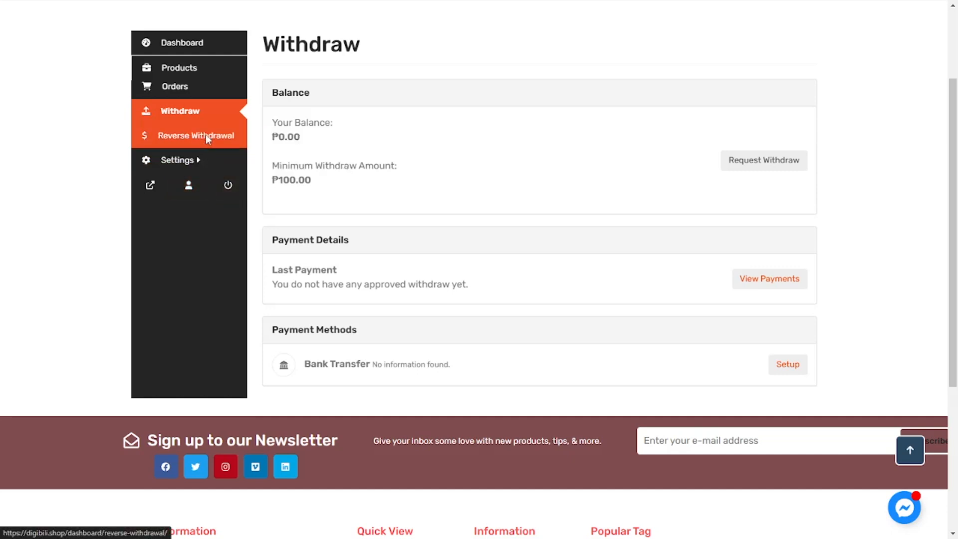
click(195, 161)
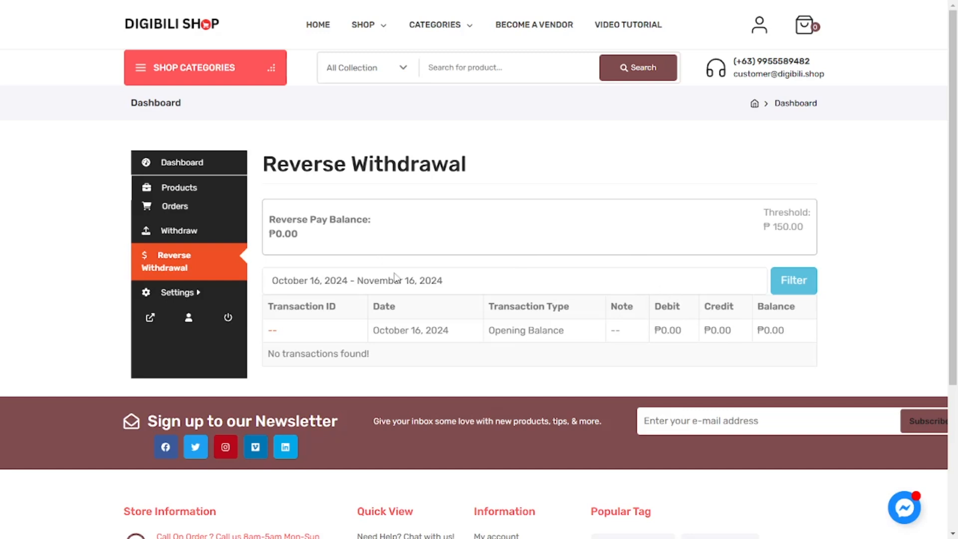
Step: Open the store settings and examine the banner, profile picture, address, contact and schedule options
mouse_move(225, 299)
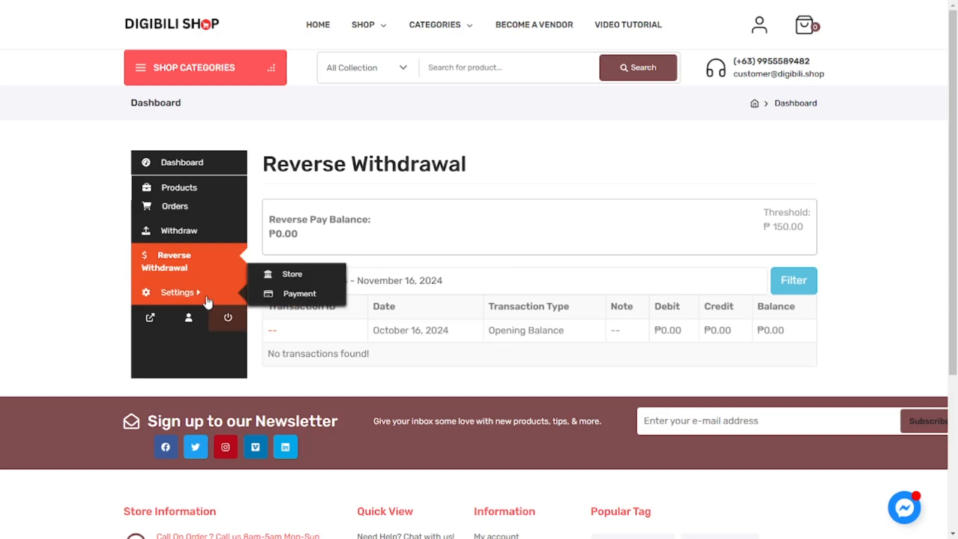
click(295, 275)
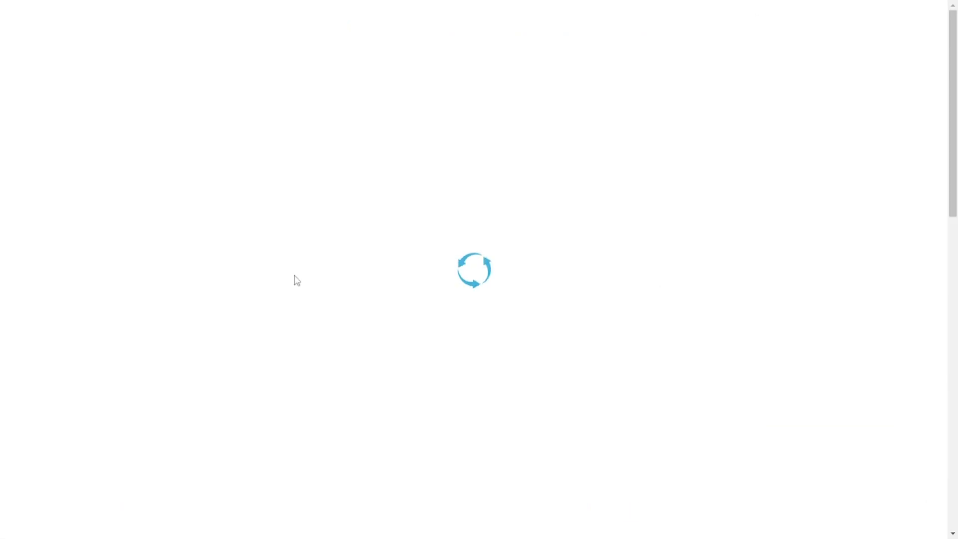
scroll(805, 331, down, 1)
scroll(804, 330, down, 2)
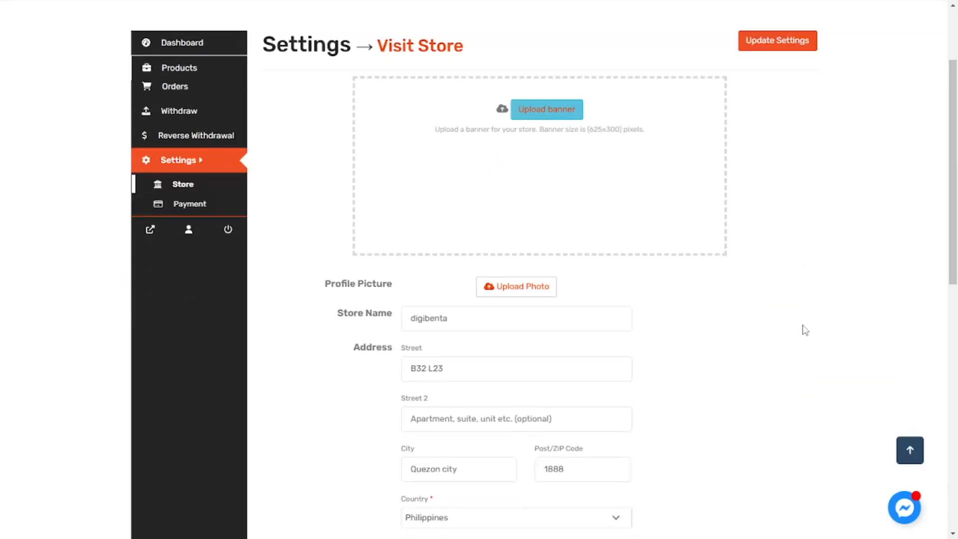
scroll(805, 330, up, 2)
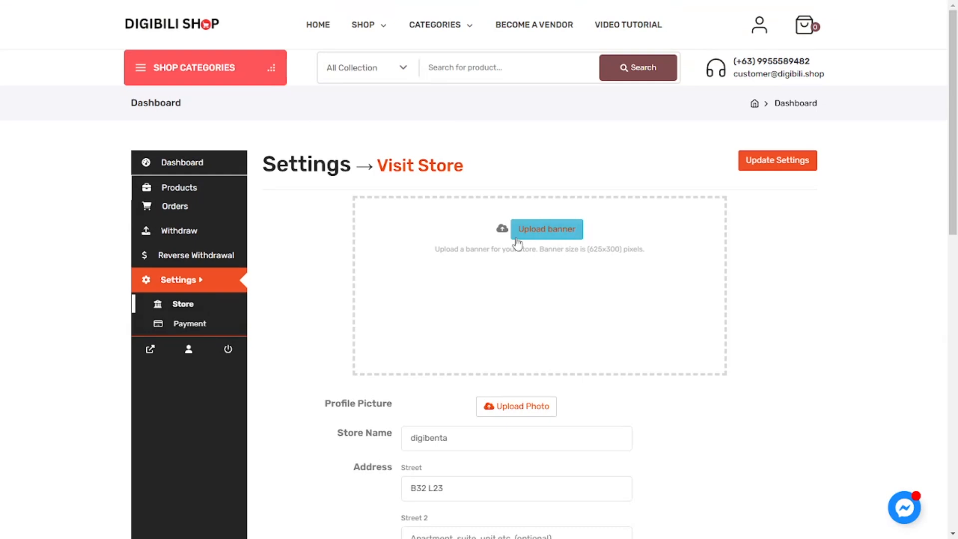
scroll(770, 278, down, 1)
scroll(771, 280, down, 2)
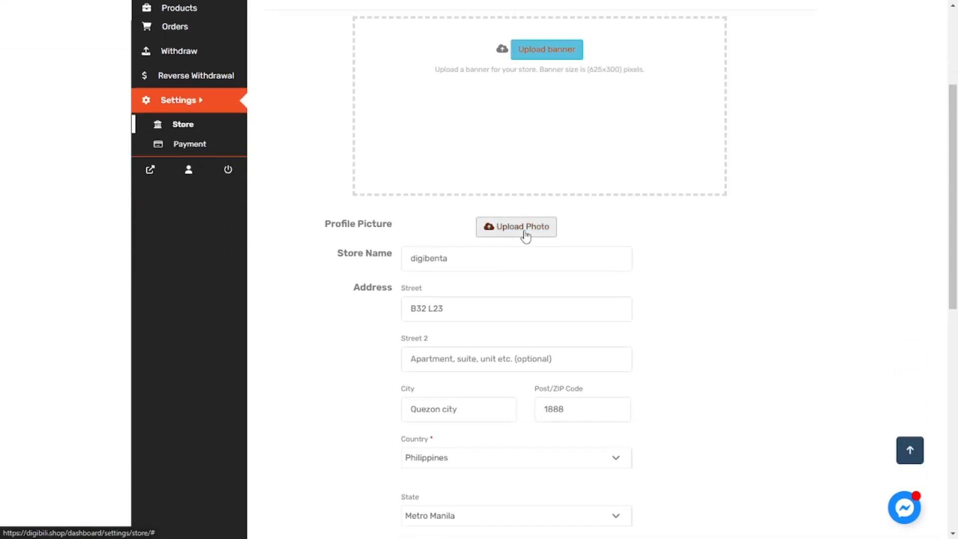
scroll(552, 300, down, 2)
scroll(552, 305, up, 3)
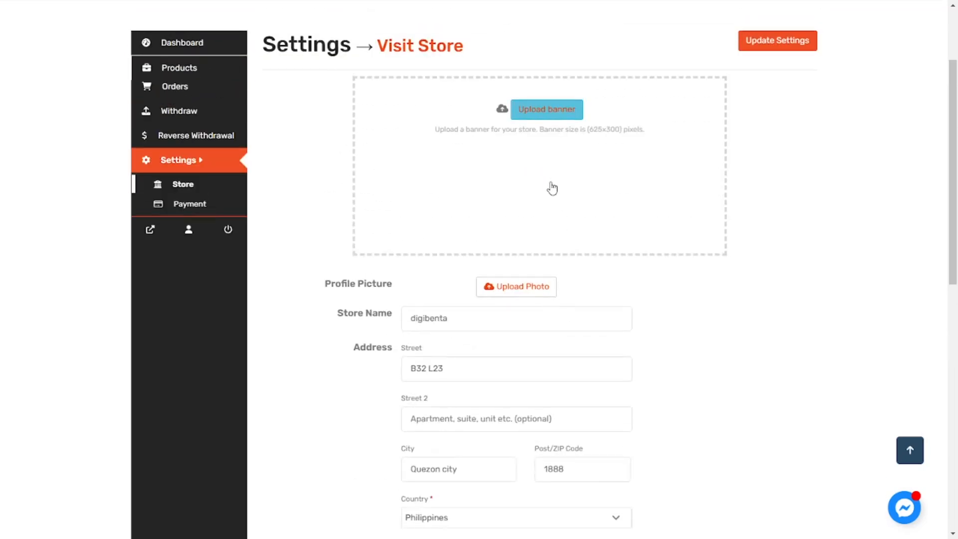
scroll(607, 288, down, 6)
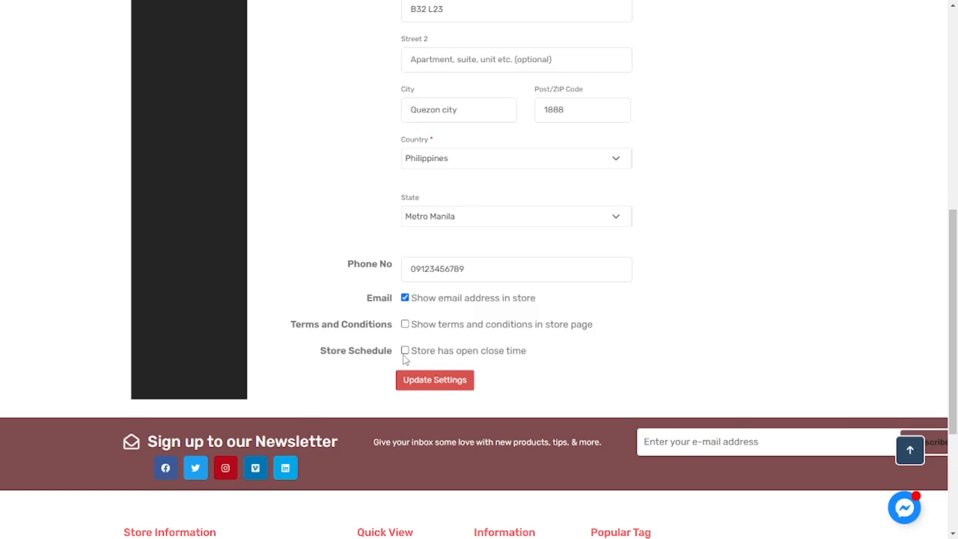
scroll(424, 324, up, 3)
scroll(508, 317, up, 3)
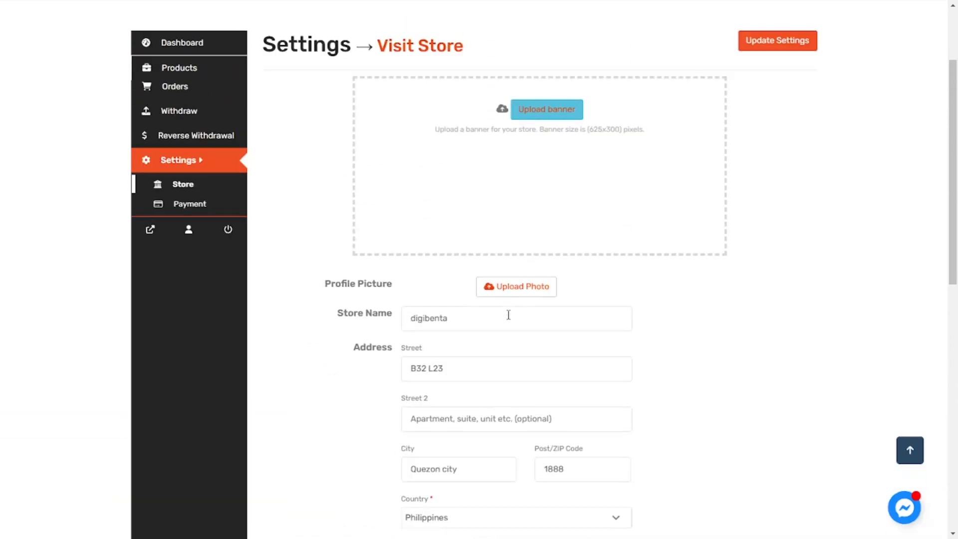
Step: Open the payment settings and check which payment methods can be added
click(197, 207)
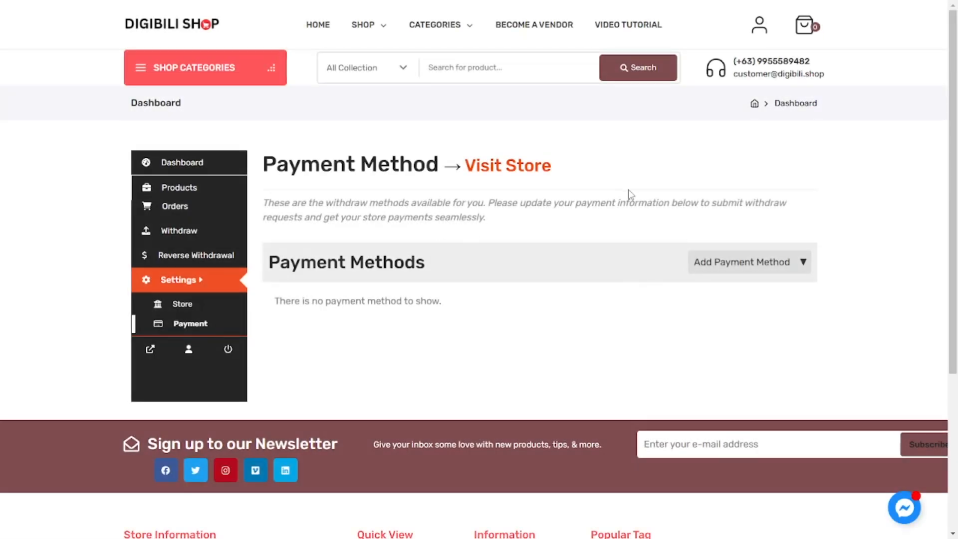
click(804, 262)
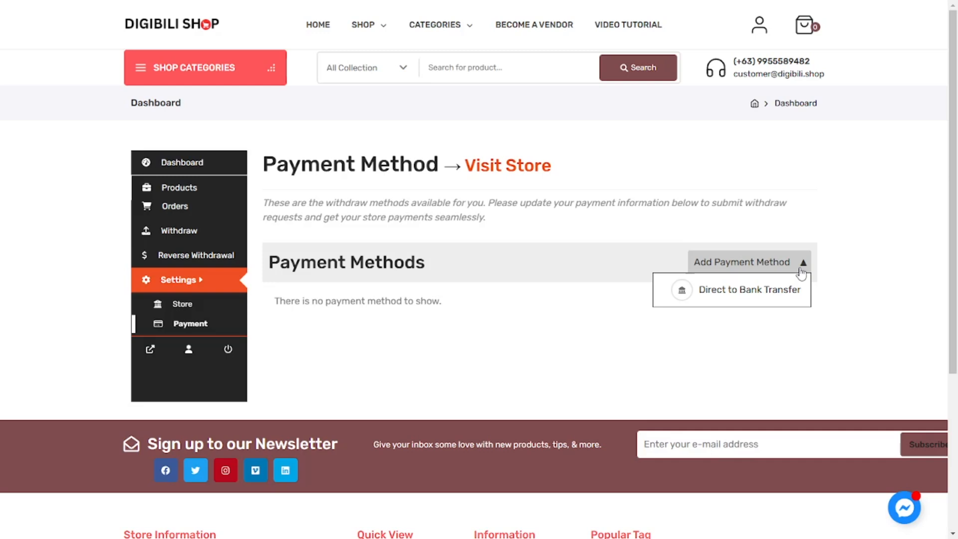
click(785, 264)
click(800, 262)
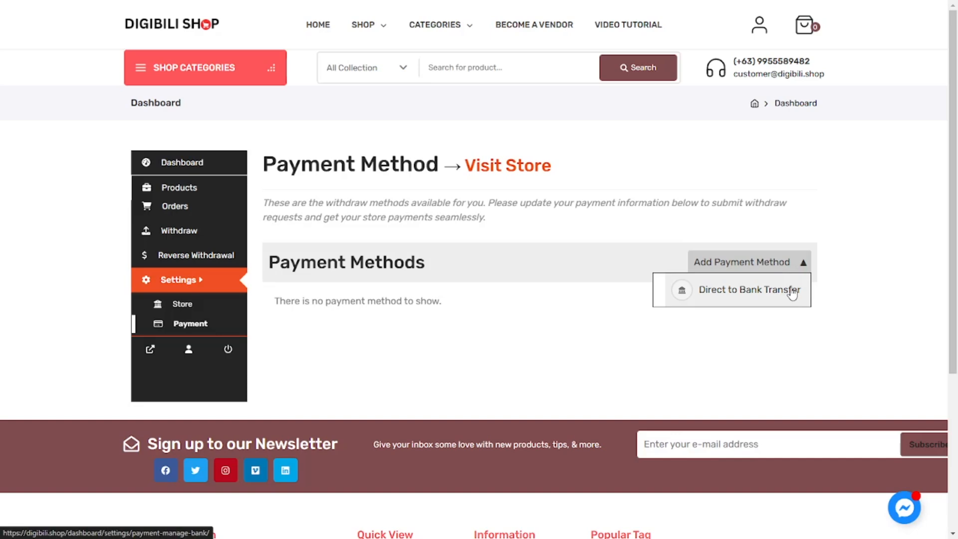
click(451, 316)
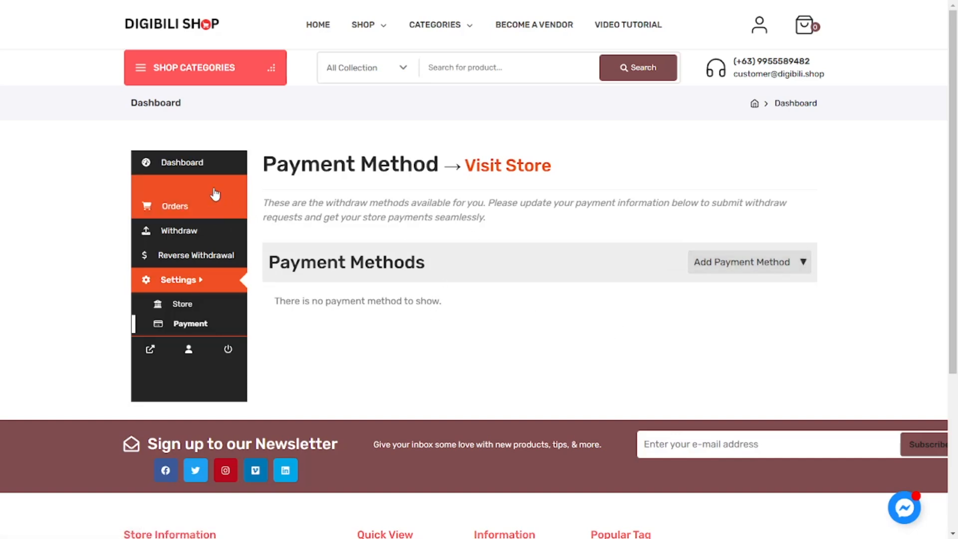
Step: Return to the vendor dashboard overview, look over its sales, orders and products summaries, and open the form for adding a new product
click(199, 162)
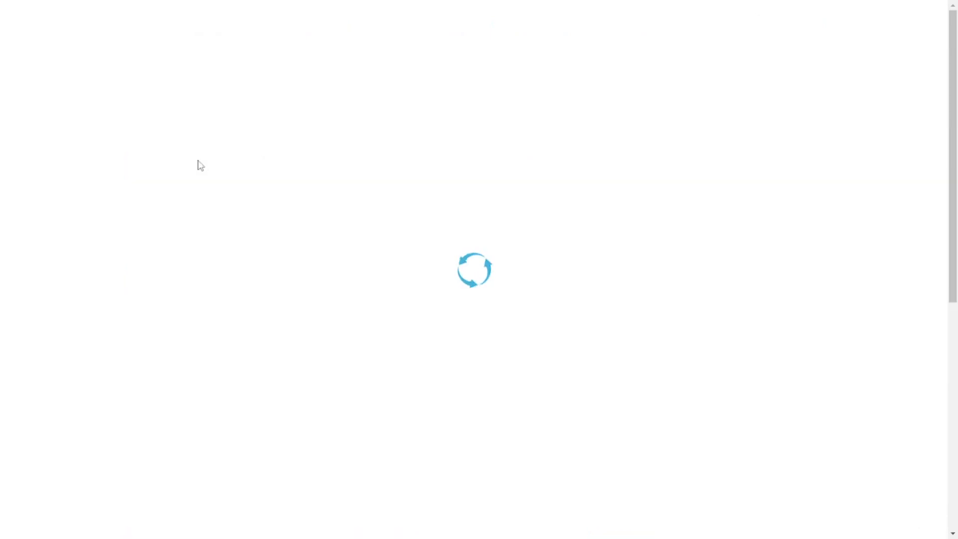
scroll(814, 274, down, 1)
scroll(813, 280, down, 3)
scroll(414, 255, up, 3)
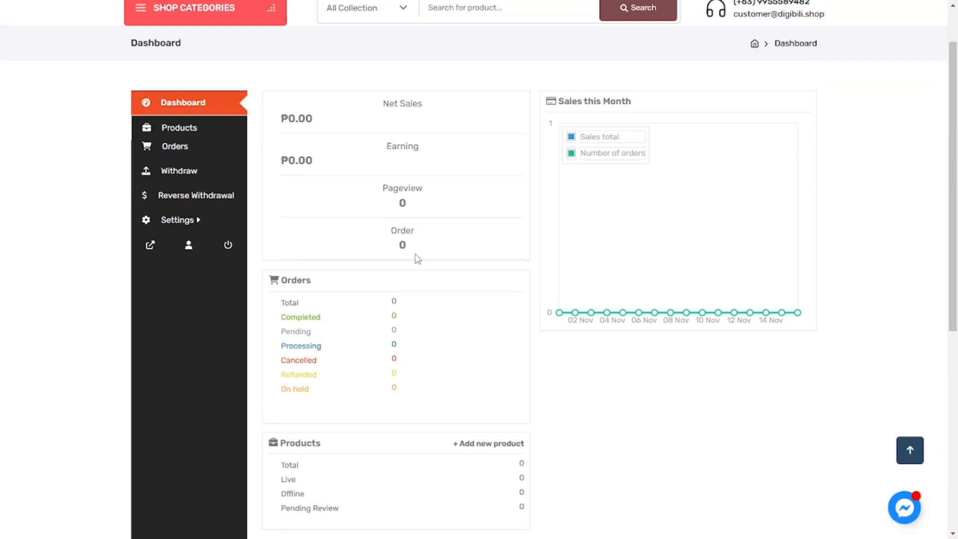
scroll(418, 258, up, 1)
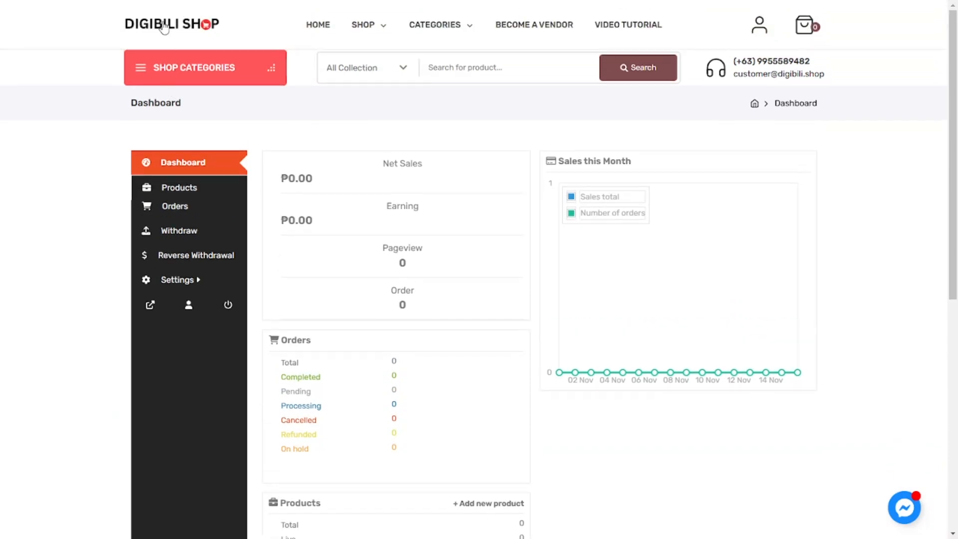
scroll(499, 309, down, 3)
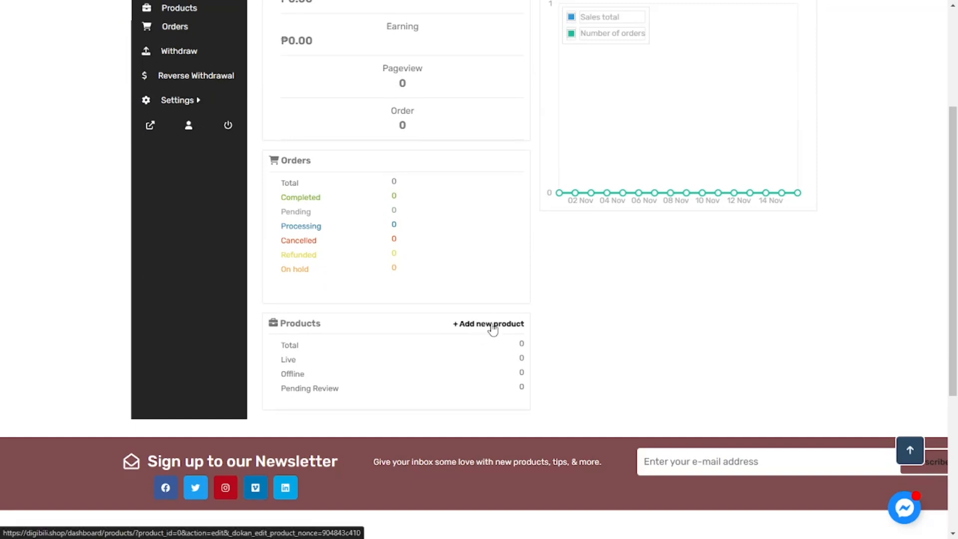
click(493, 329)
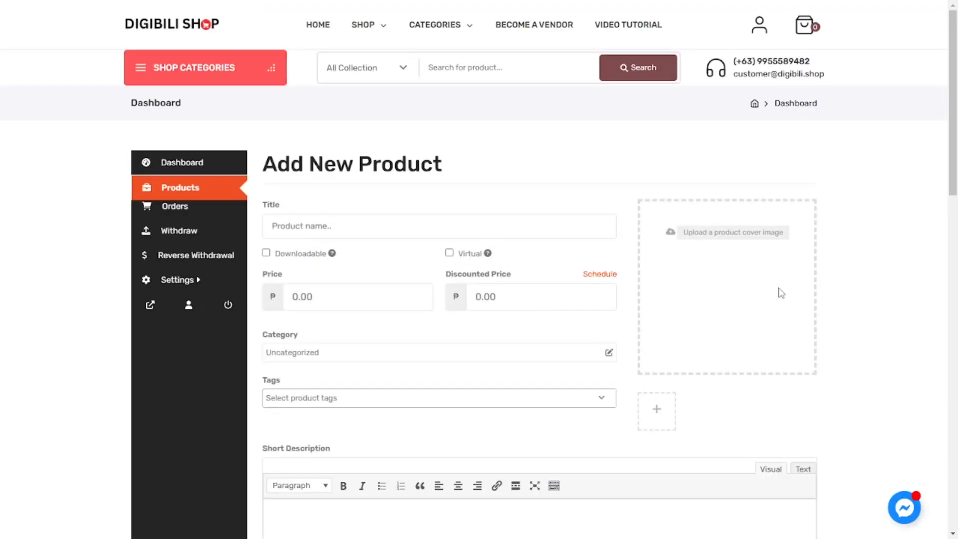
Step: Enter POSTER CALENDAR 2025 TEMPLATE as the title of the new product
scroll(372, 272, down, 1)
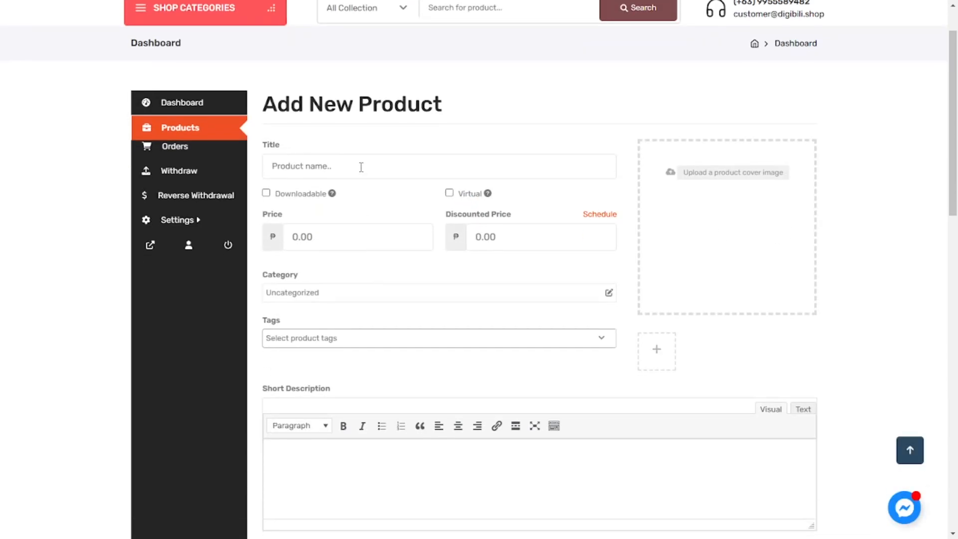
click(361, 167)
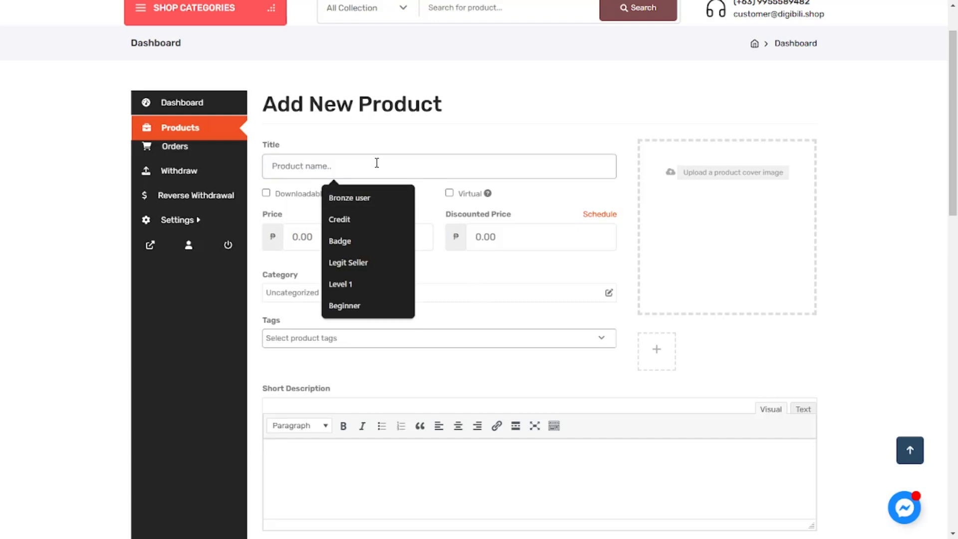
text(po)
key(BackSpace)
key(BackSpace)
text(POI)
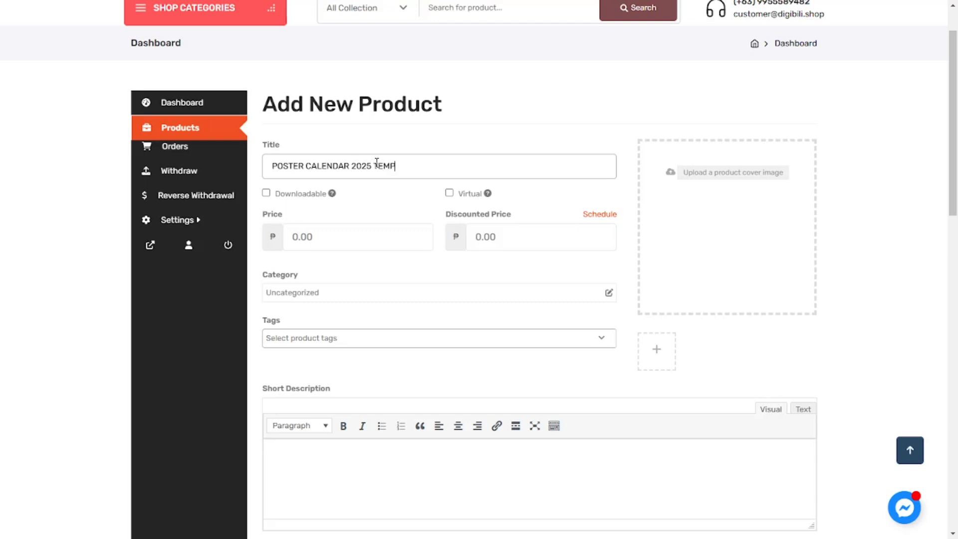
text(TE)
Step: Mark the product as both downloadable and virtual, and set its price to 99
click(268, 194)
click(449, 194)
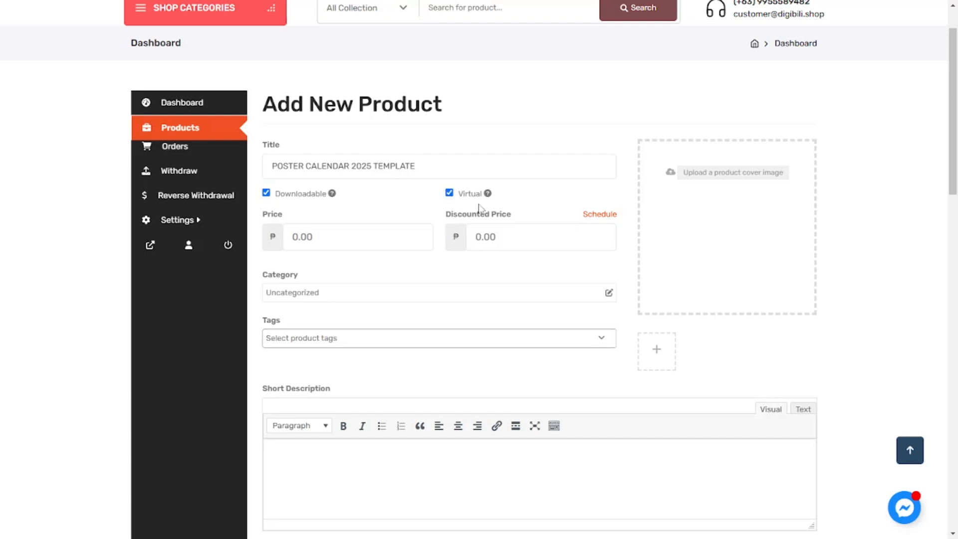
click(327, 242)
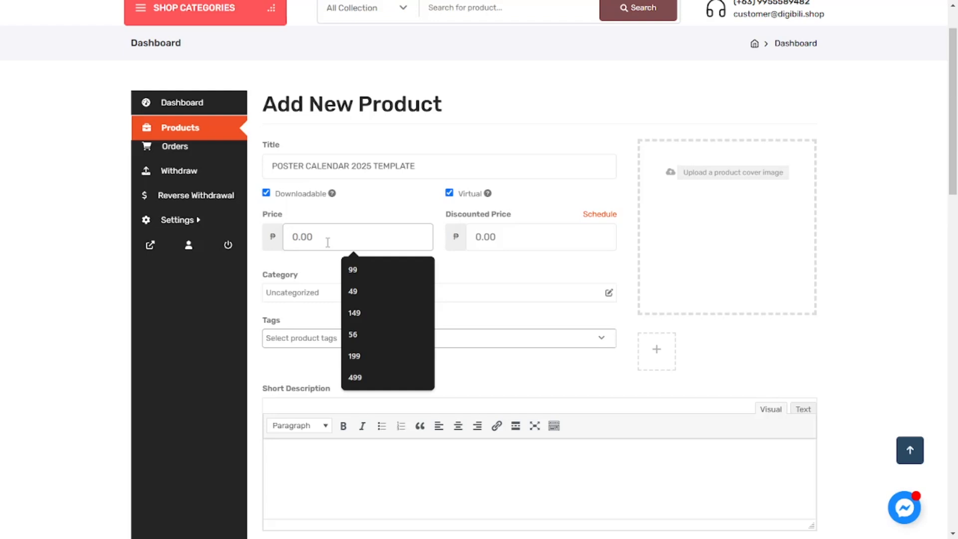
text(99)
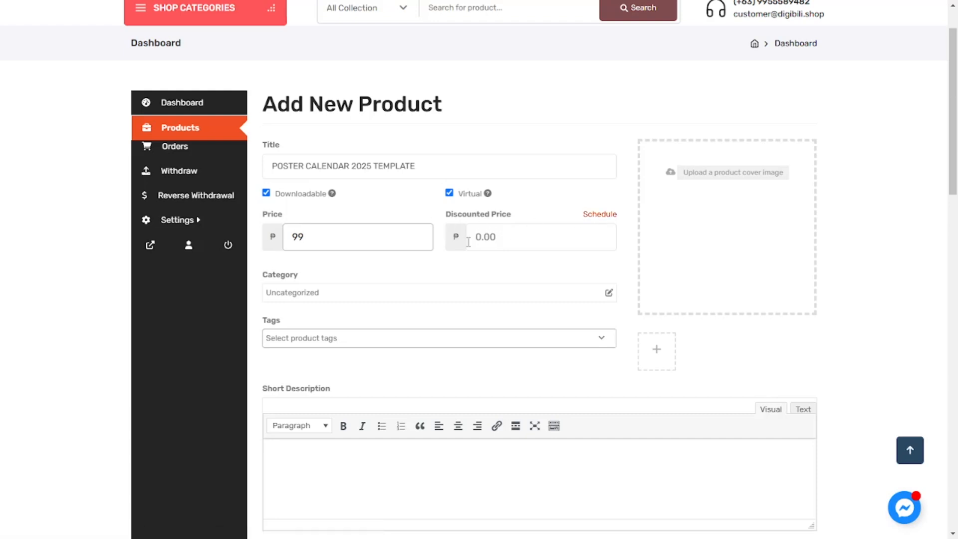
Step: Look through the list of available product categories and close it without choosing one
click(378, 296)
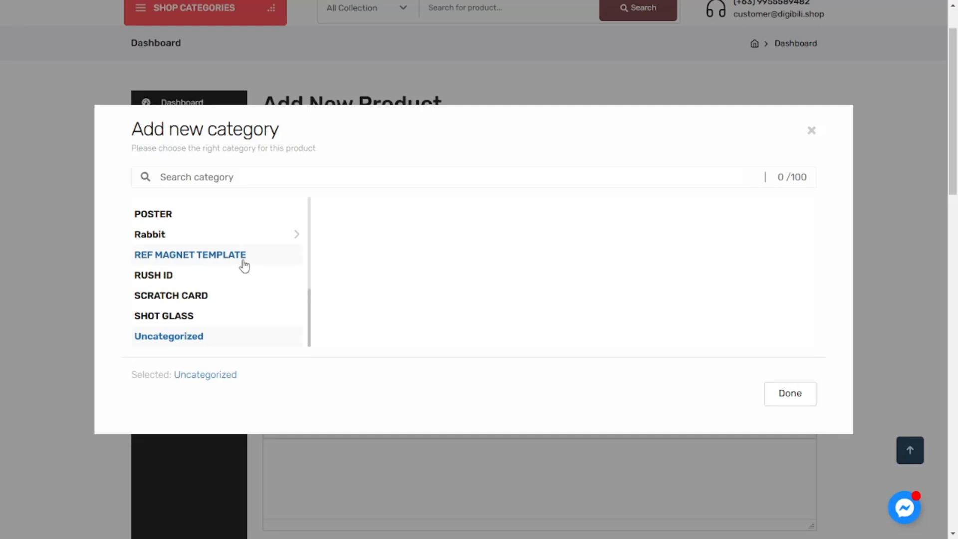
scroll(207, 323, down, 2)
scroll(195, 299, up, 5)
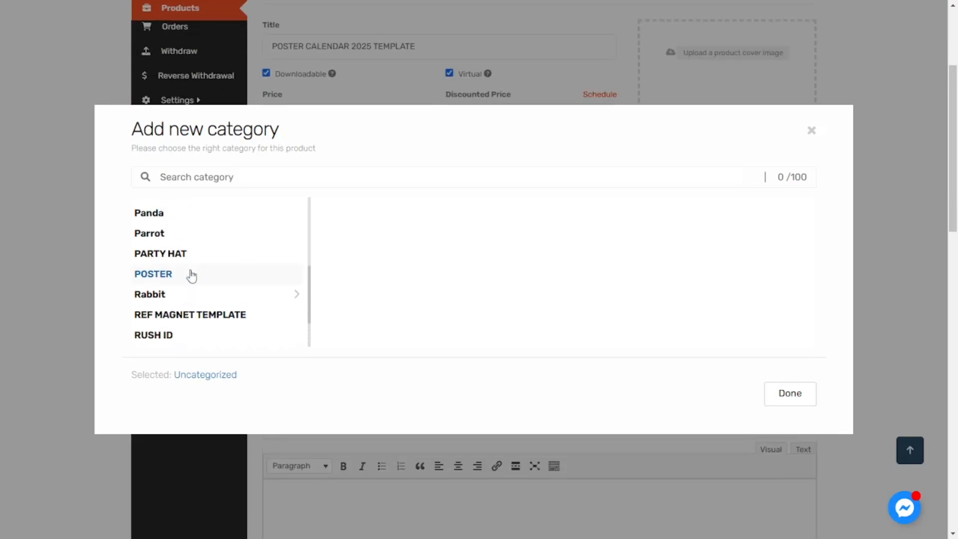
scroll(212, 302, up, 4)
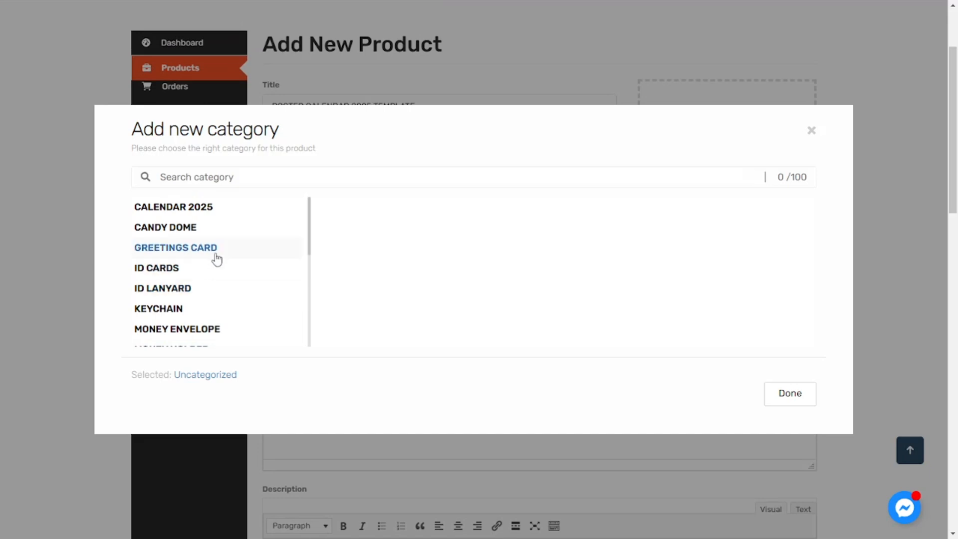
scroll(200, 280, down, 1)
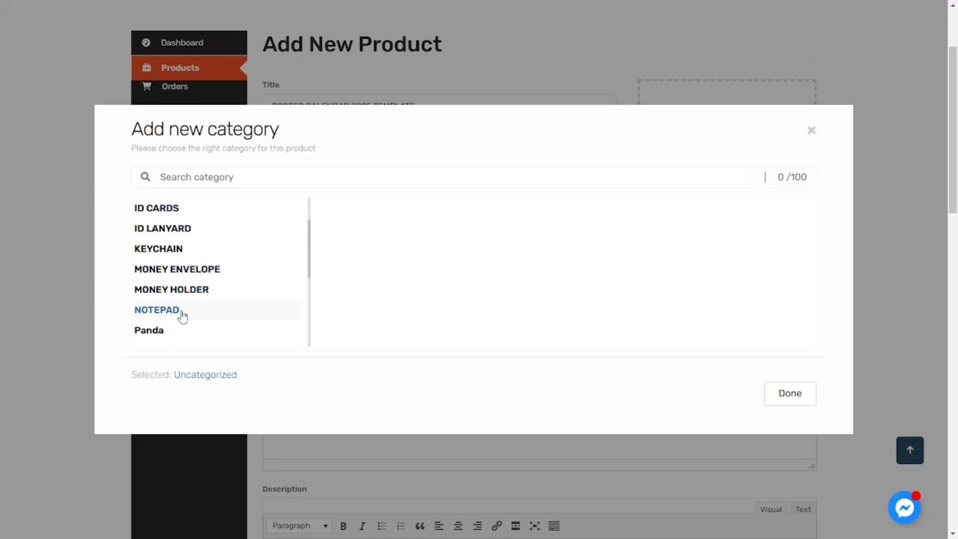
scroll(184, 304, up, 1)
scroll(190, 296, down, 3)
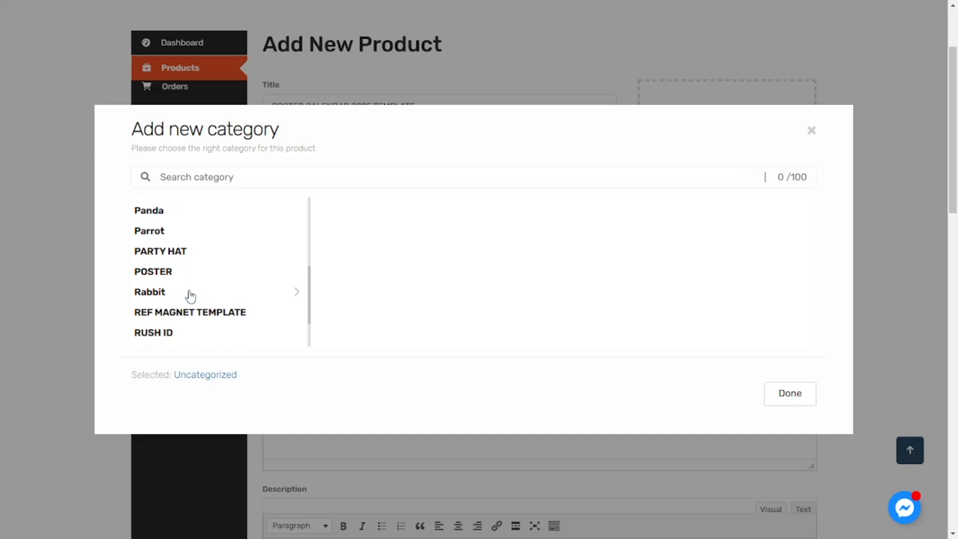
scroll(184, 254, down, 1)
scroll(188, 276, down, 3)
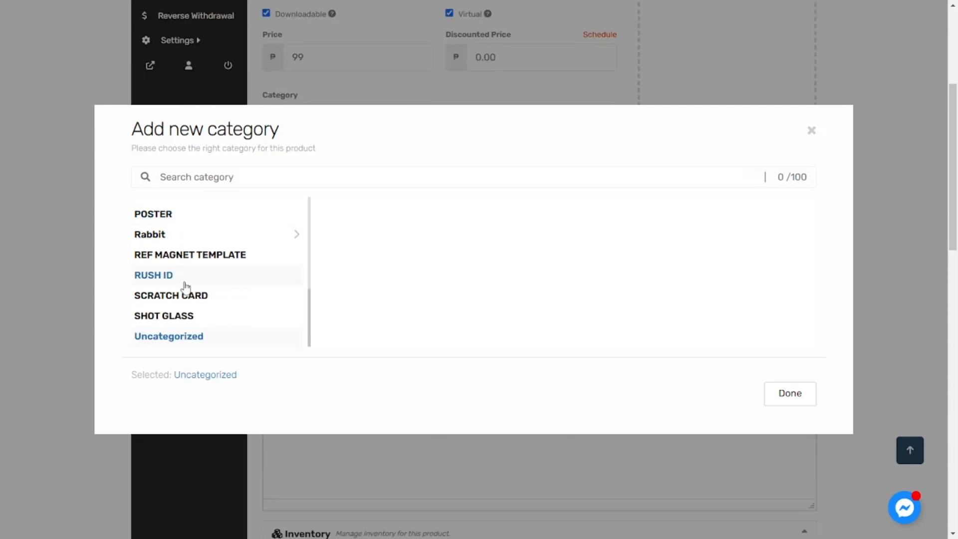
scroll(184, 284, up, 2)
scroll(185, 289, down, 2)
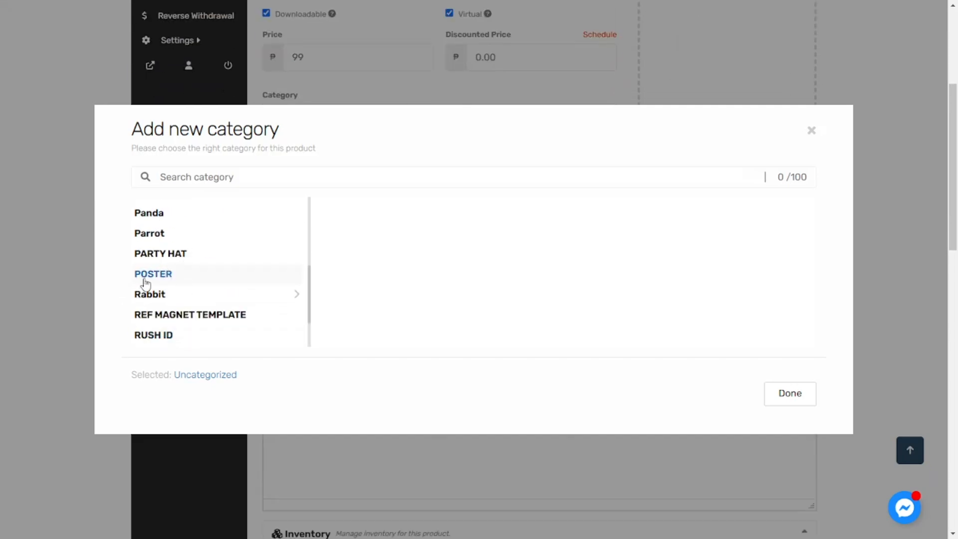
click(811, 131)
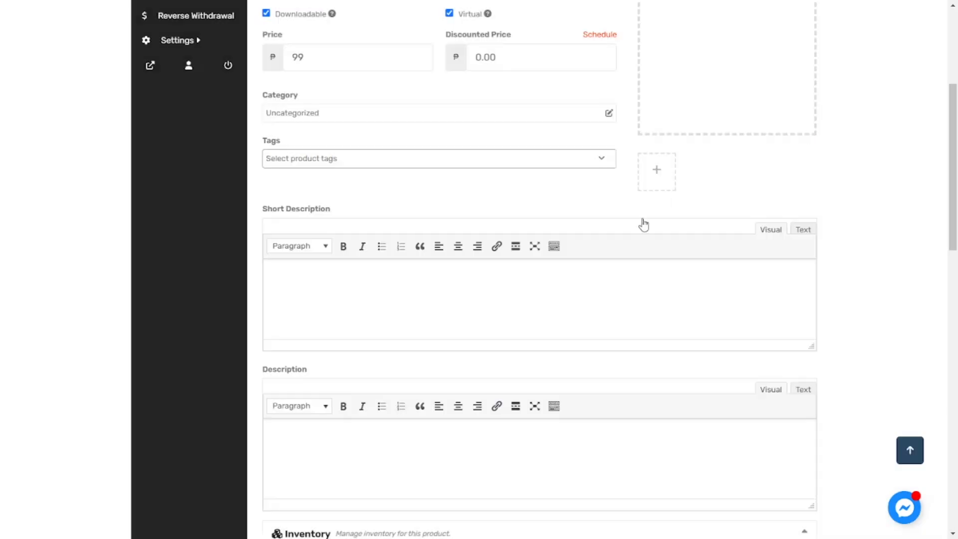
Step: Check which product tags can be selected, without choosing one
scroll(520, 309, up, 2)
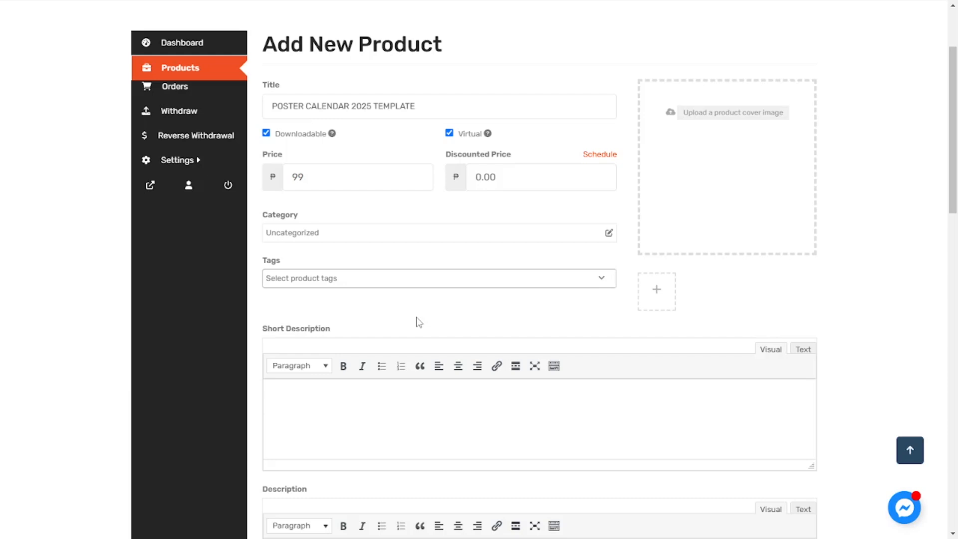
click(390, 279)
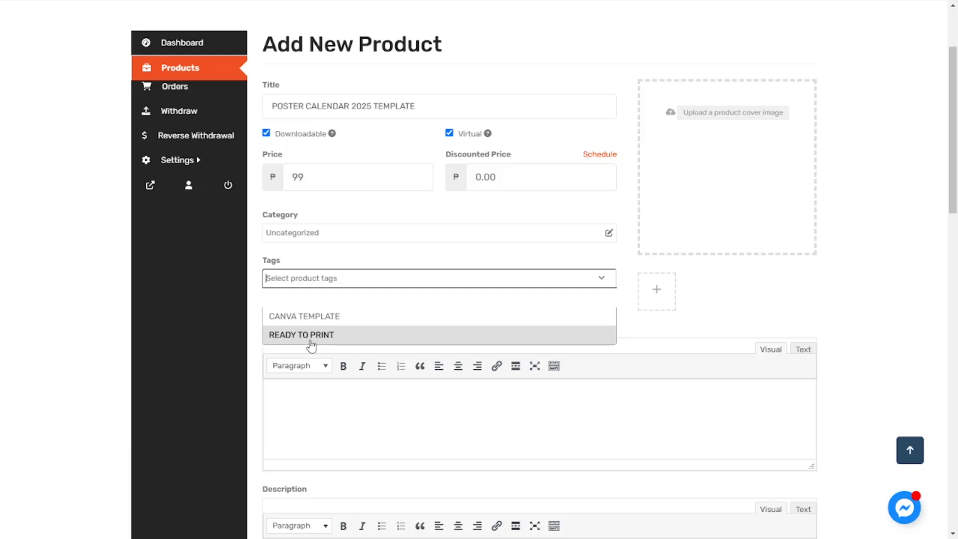
click(867, 309)
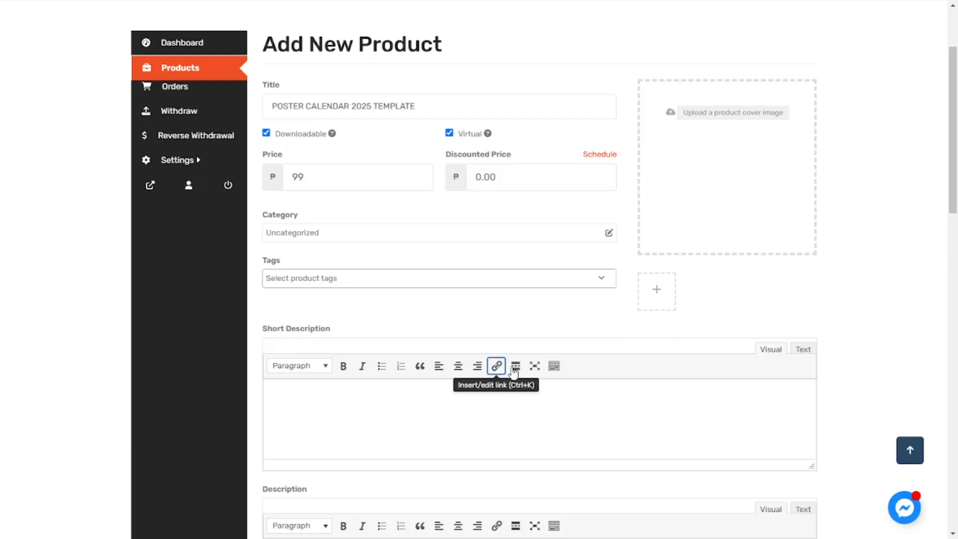
Step: Add a file entry named POSTER CALENDAR in the product's Downloadable Options
scroll(577, 379, down, 3)
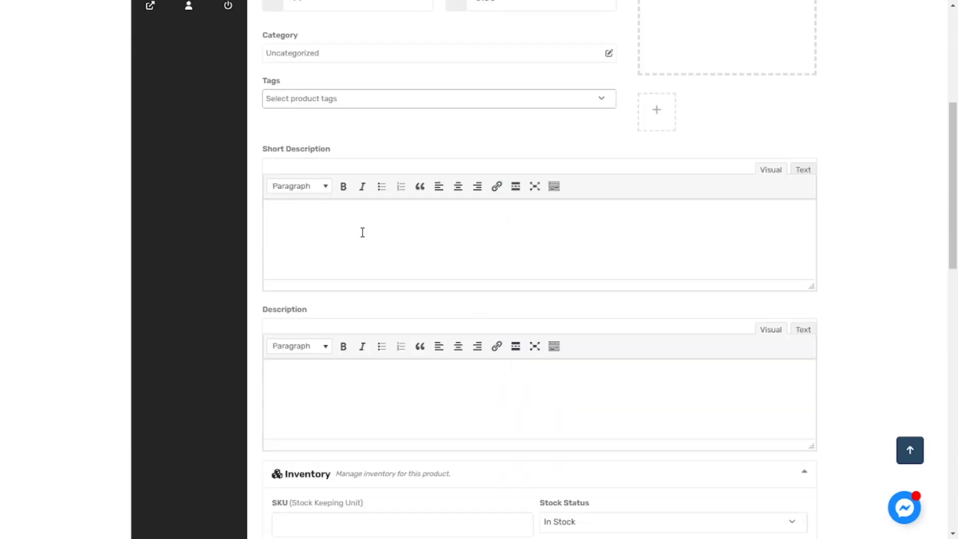
scroll(367, 240, down, 4)
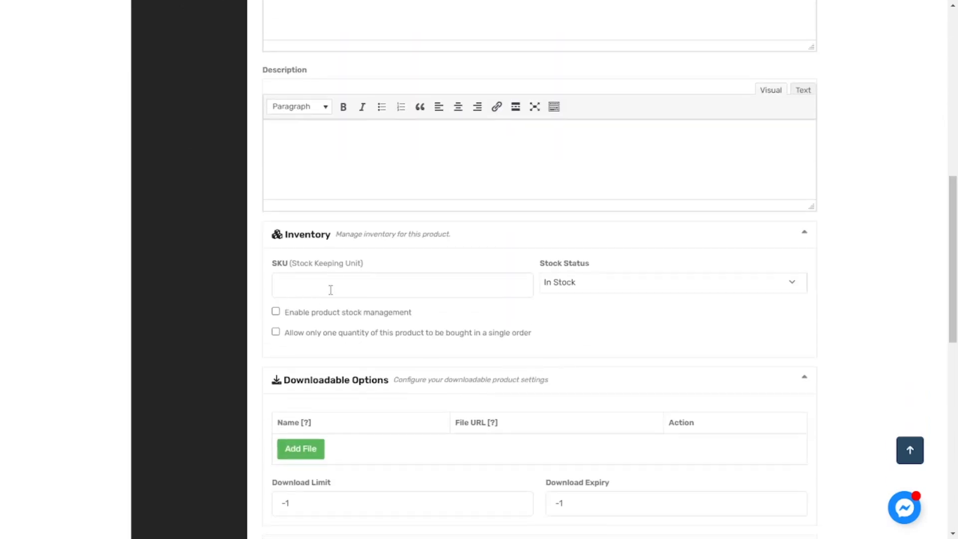
scroll(329, 375, down, 2)
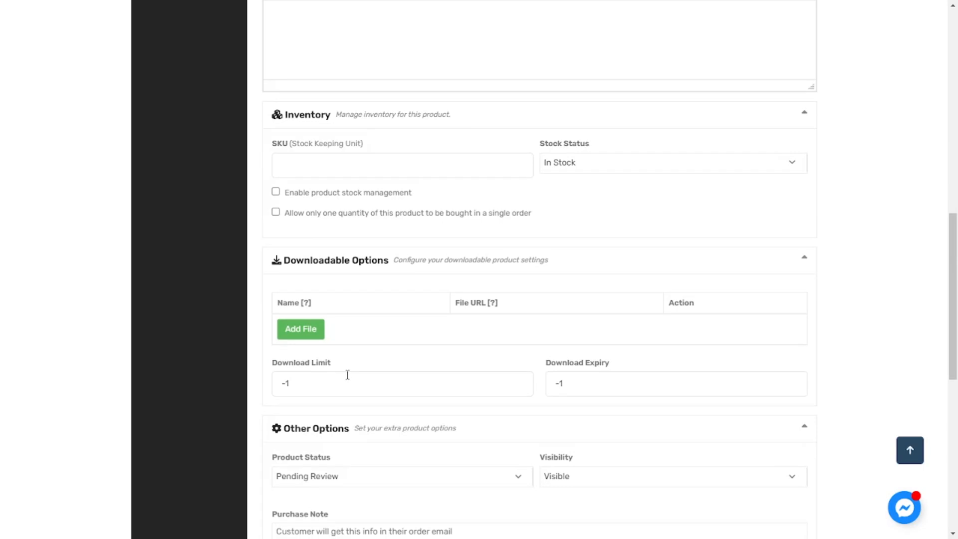
scroll(348, 374, down, 1)
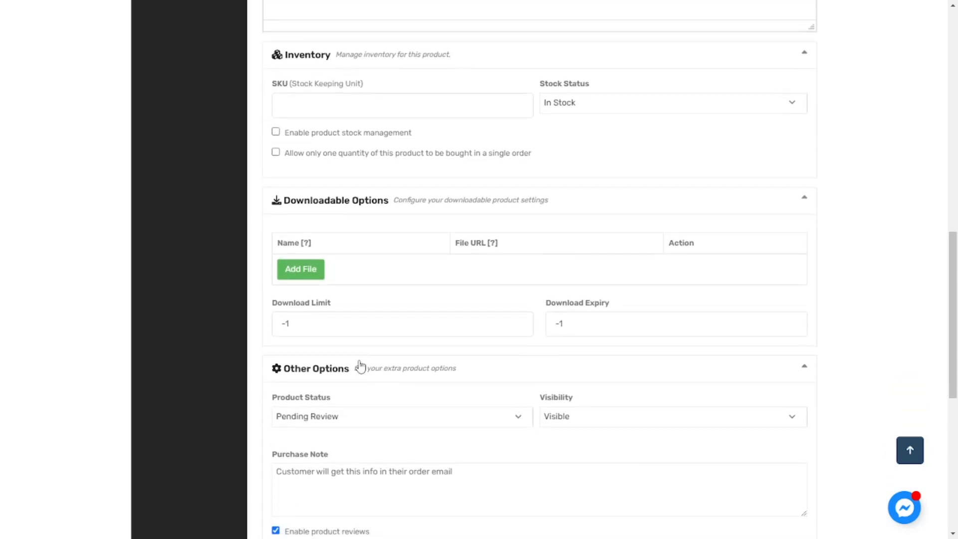
click(308, 269)
click(361, 272)
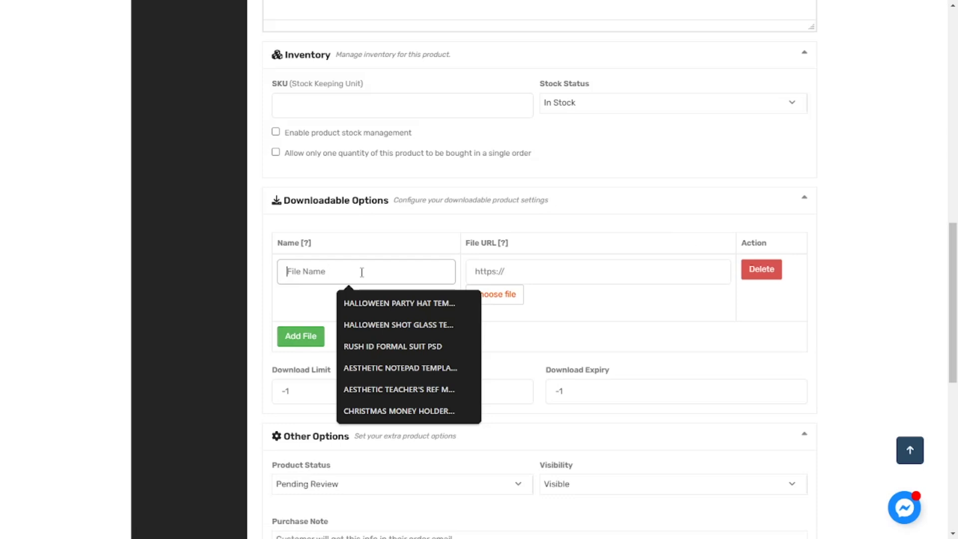
text(POS)
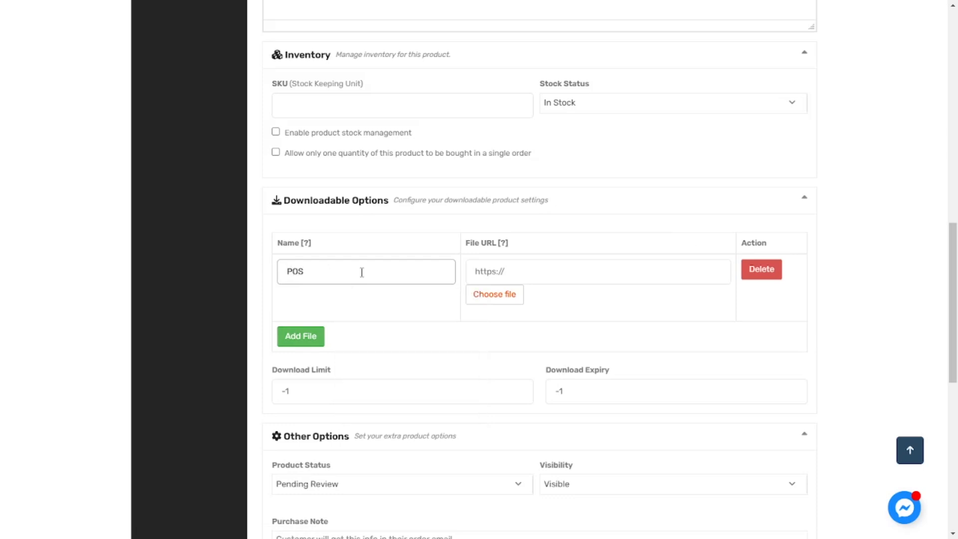
text(TER CALENDAR)
Step: Upload the ELEKSYON POSTER CALENDAR 2025 text document from Downloads and insert its URL into the POSTER CALENDAR file entry
click(521, 303)
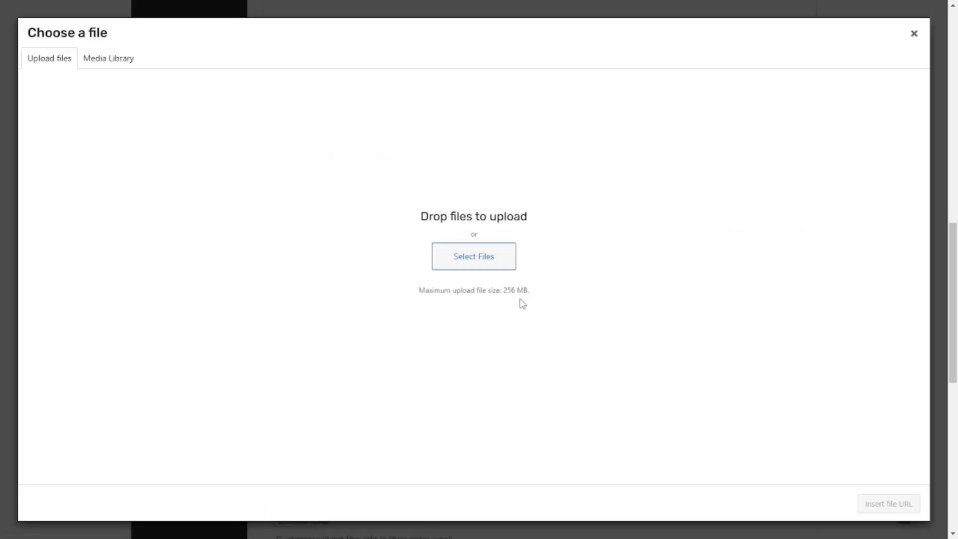
click(484, 261)
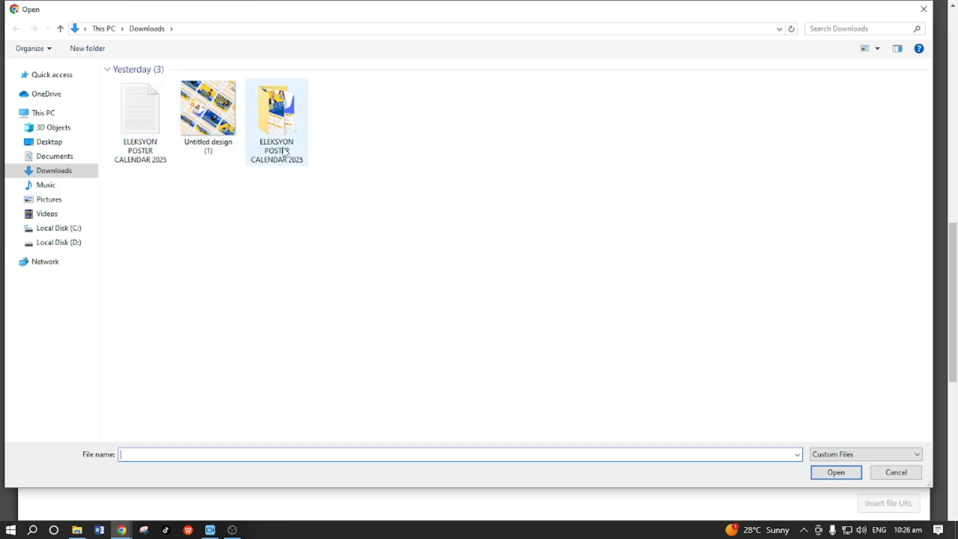
click(139, 135)
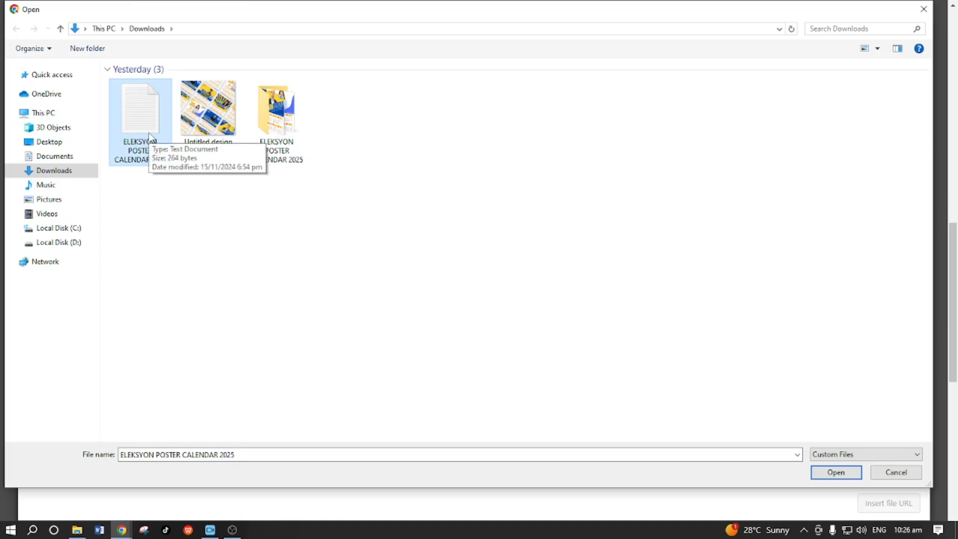
click(850, 472)
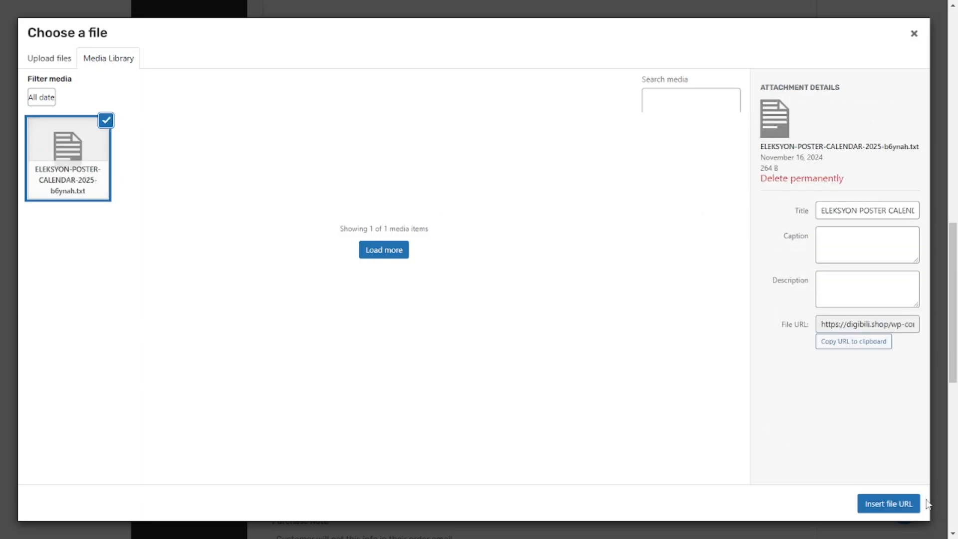
click(902, 507)
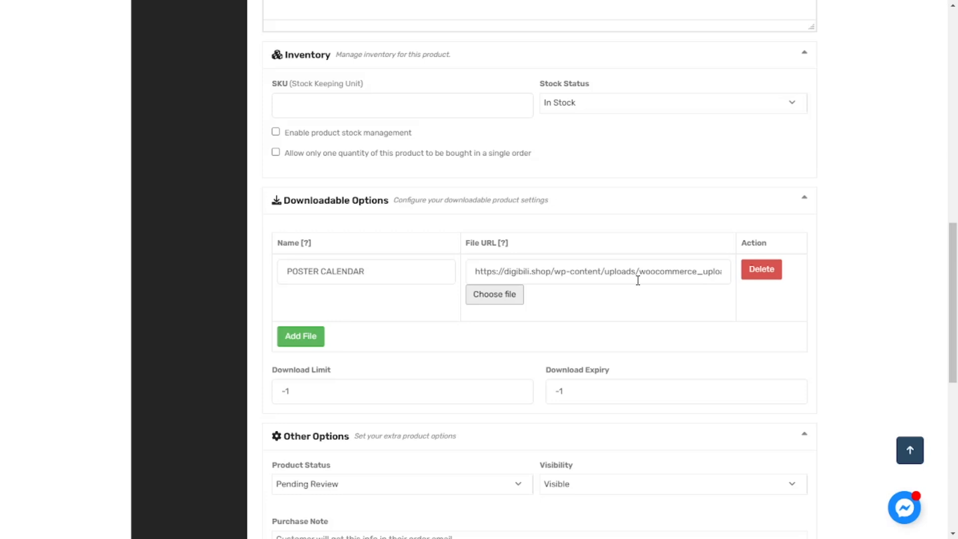
Step: Review the product's download limits and the status, visibility, purchase note and review options
scroll(639, 280, down, 2)
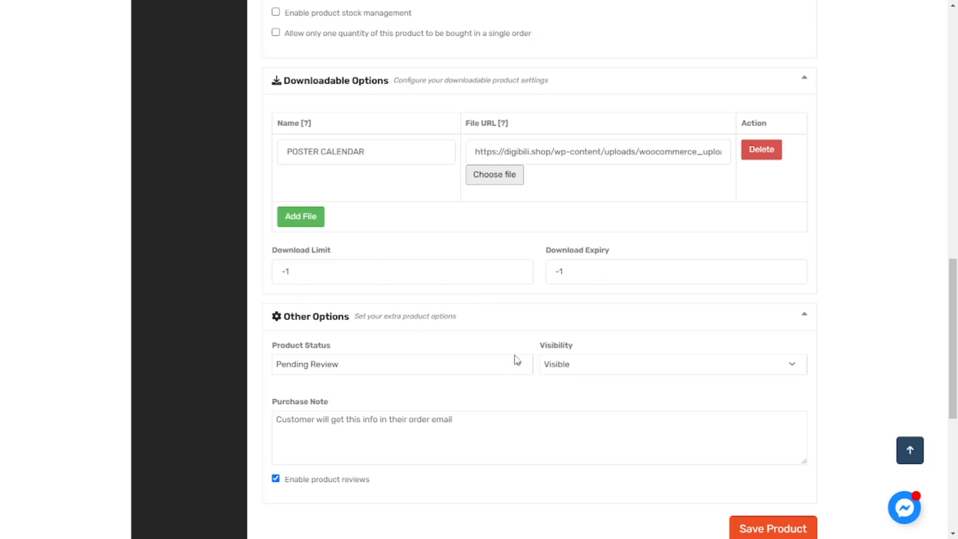
scroll(518, 366, down, 2)
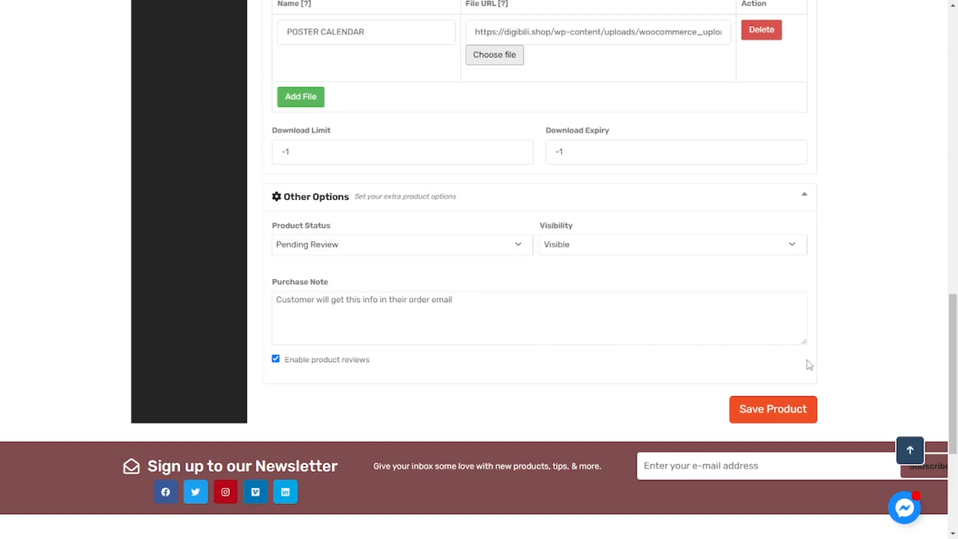
Step: Upload the Untitled design (1) image from Downloads and set it as the product's cover image
scroll(763, 370, up, 7)
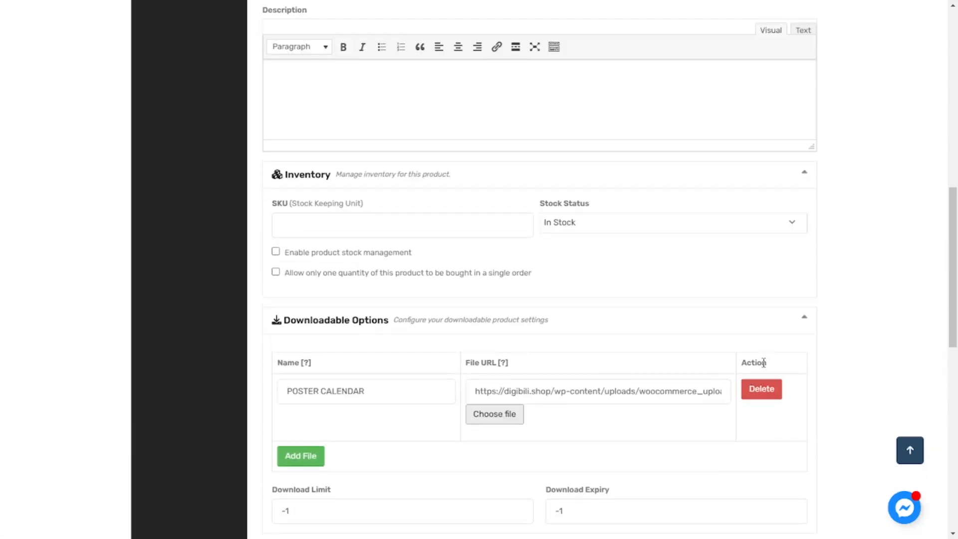
scroll(763, 367, up, 10)
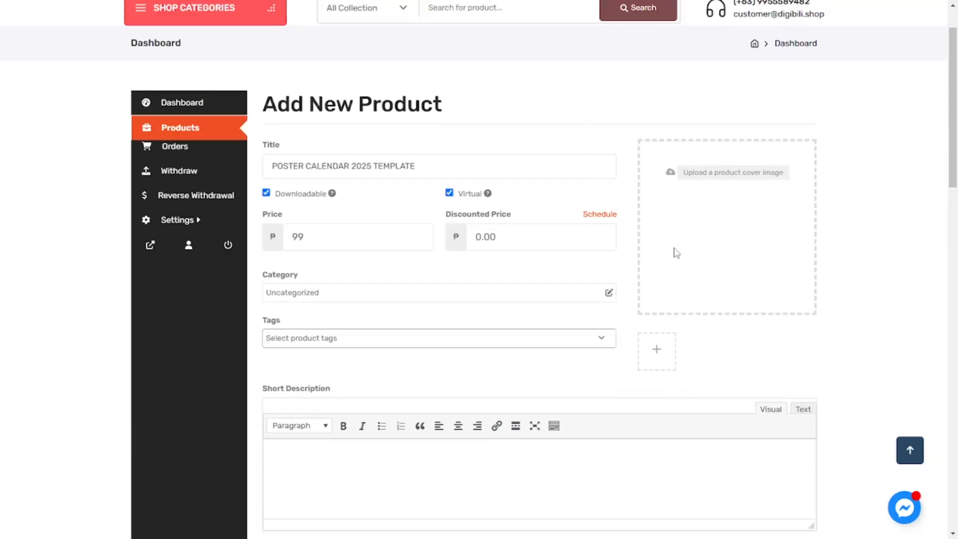
click(703, 176)
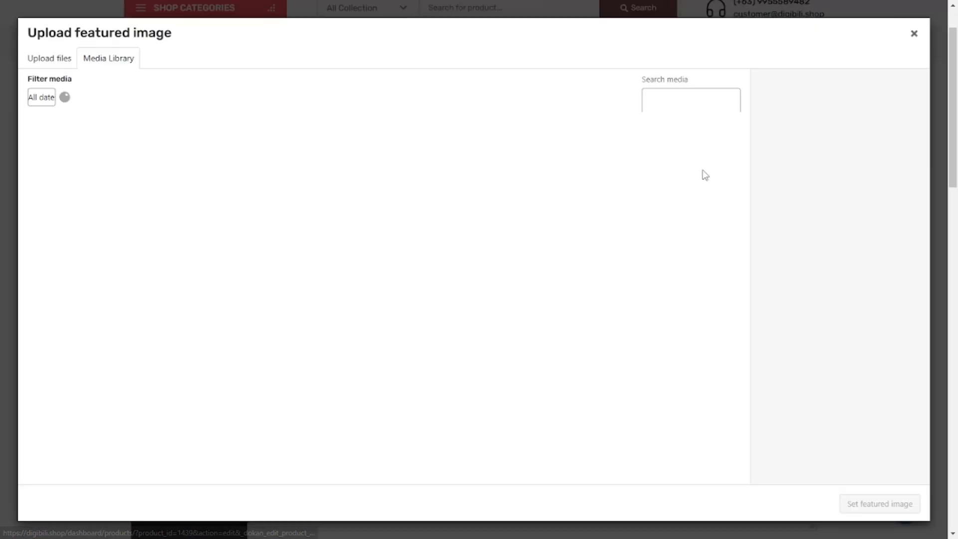
click(53, 59)
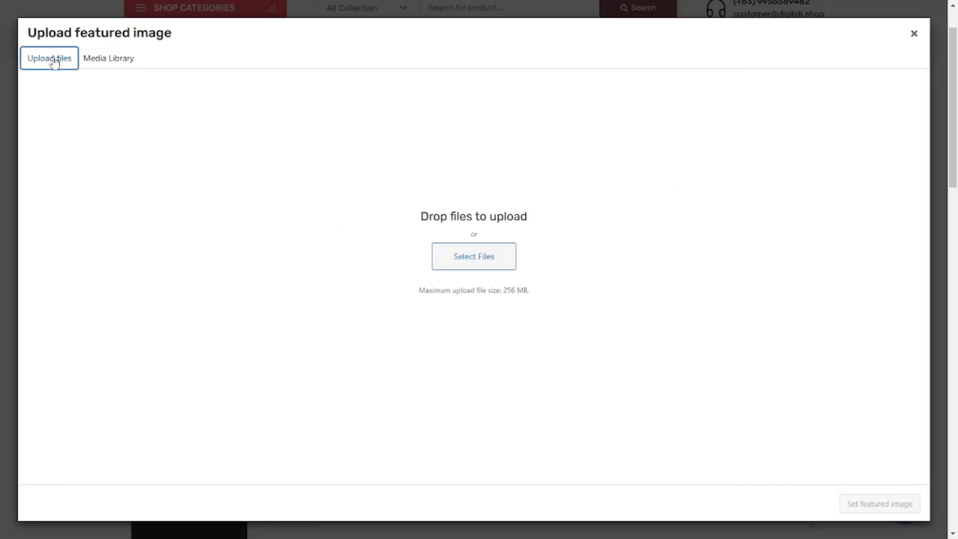
click(492, 263)
click(208, 108)
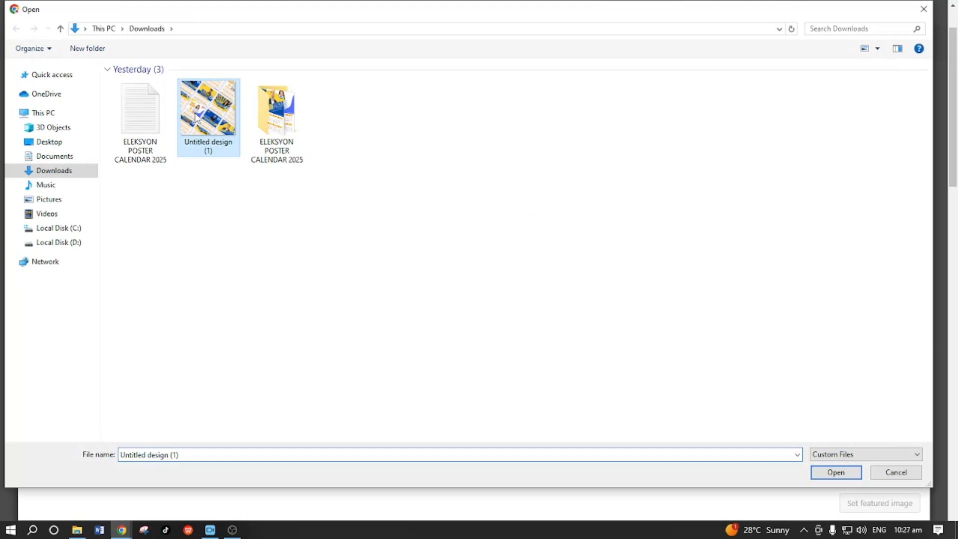
click(835, 472)
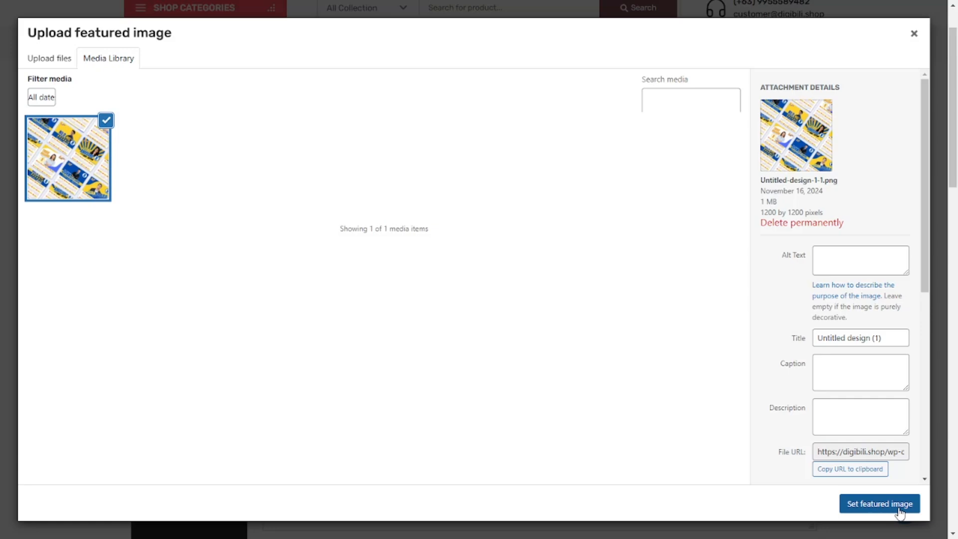
click(895, 508)
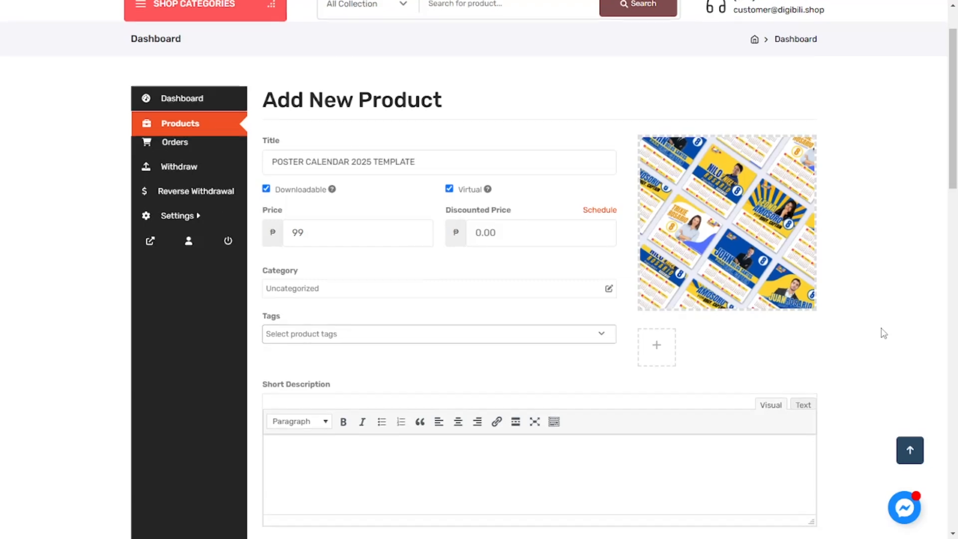
Step: Look over the new product form from the cover image down to the other options and the save control
scroll(883, 333, down, 3)
scroll(874, 327, up, 2)
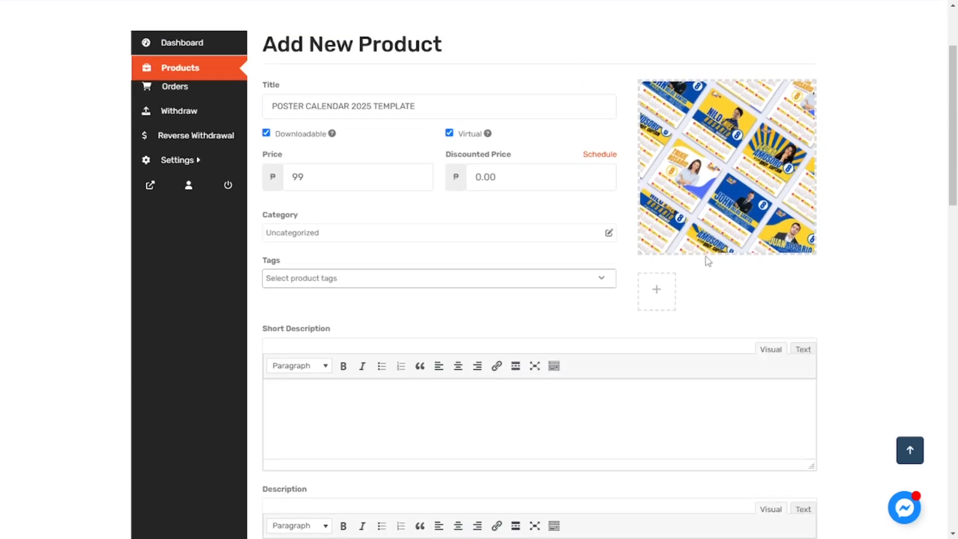
scroll(853, 280, down, 15)
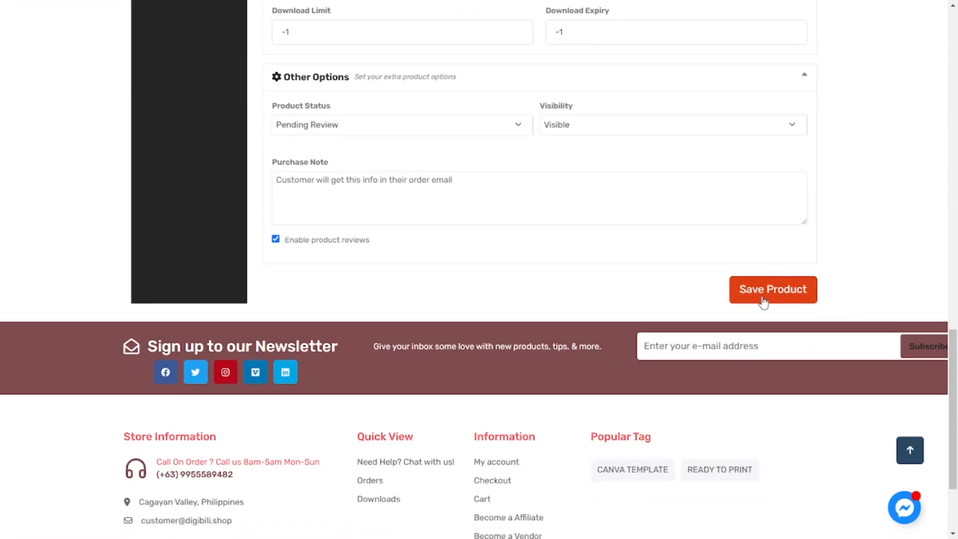
scroll(796, 315, up, 2)
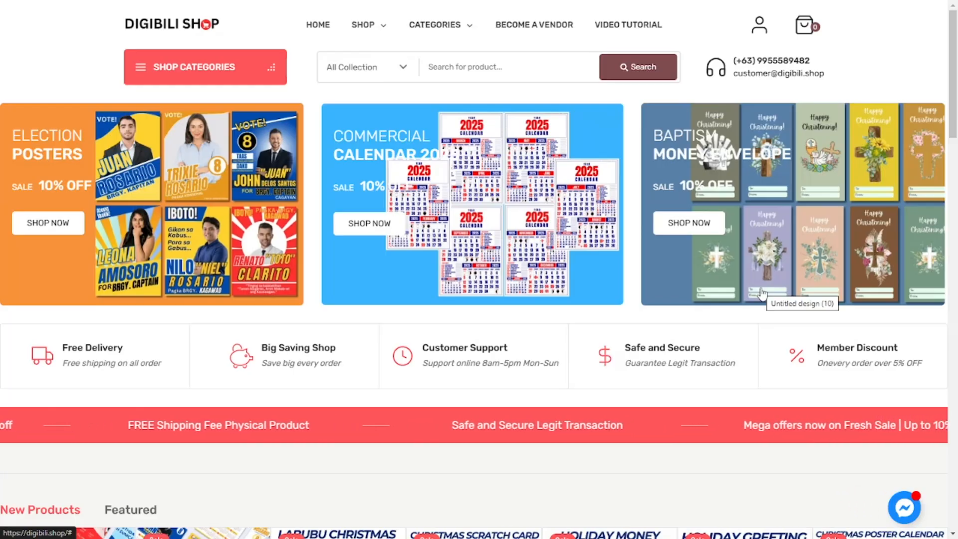
Step: Open the Election Poster Calendar 2025 listing from the shop's new products and browse its gallery images
scroll(732, 304, down, 5)
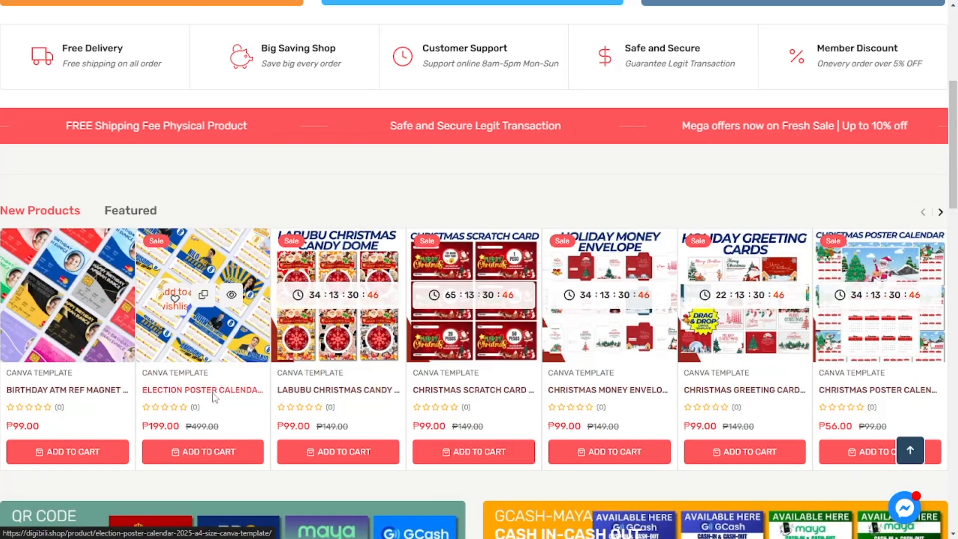
click(214, 397)
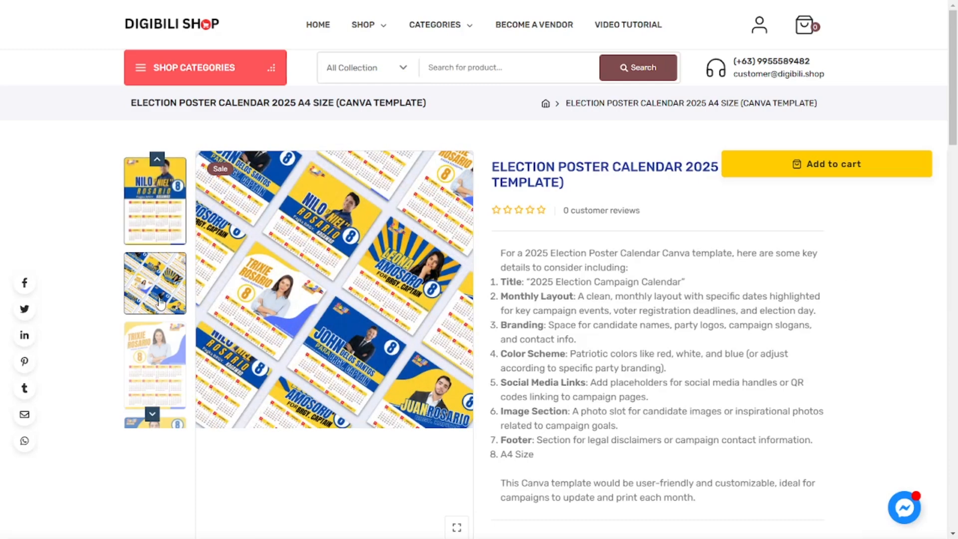
click(172, 358)
scroll(320, 344, down, 2)
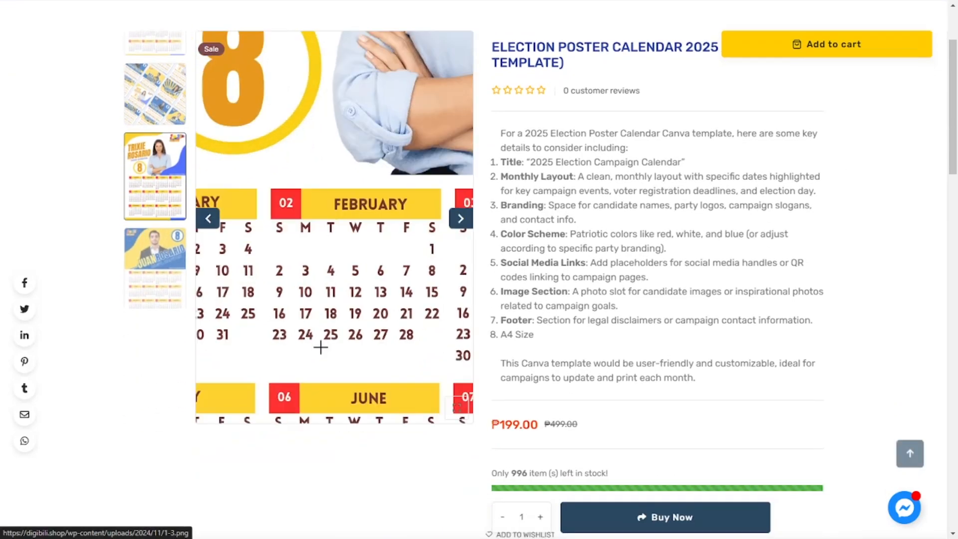
click(149, 274)
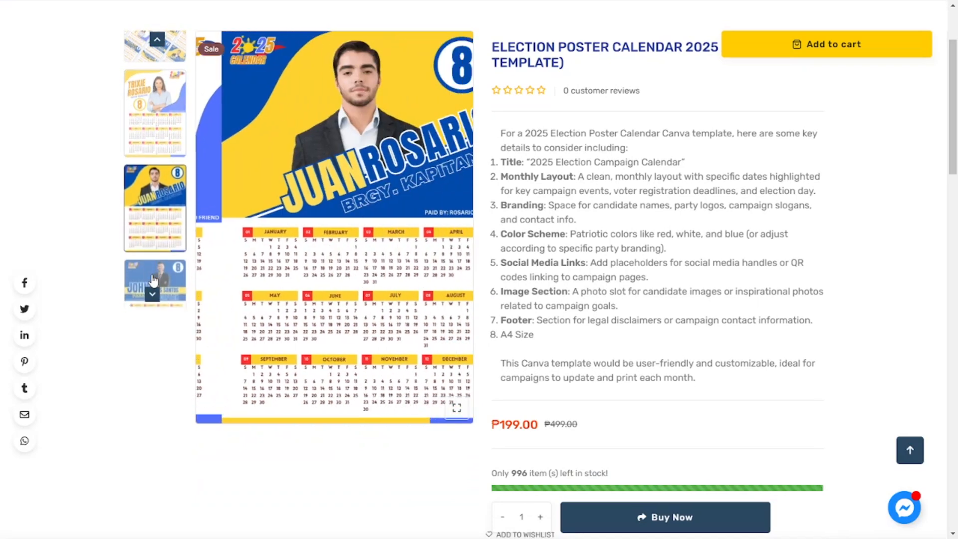
scroll(148, 286, up, 2)
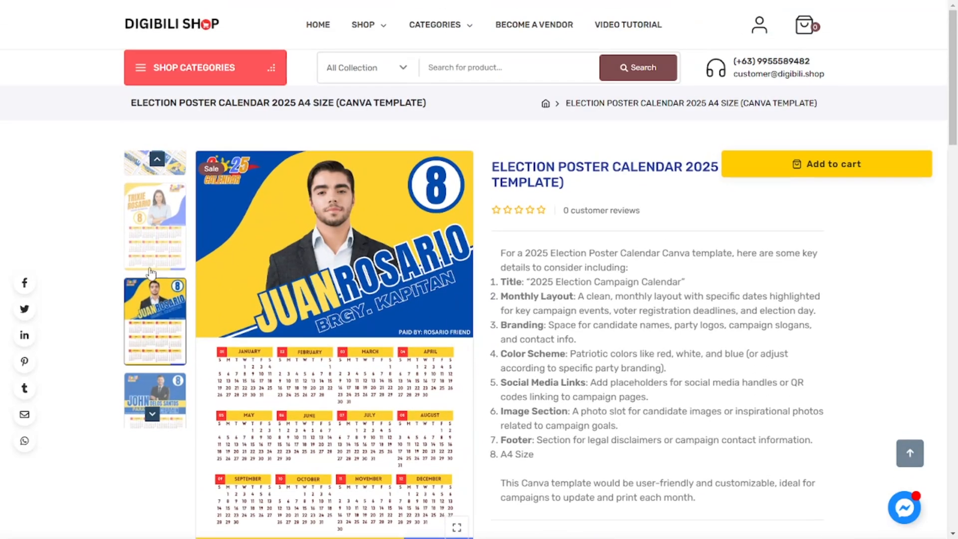
click(153, 415)
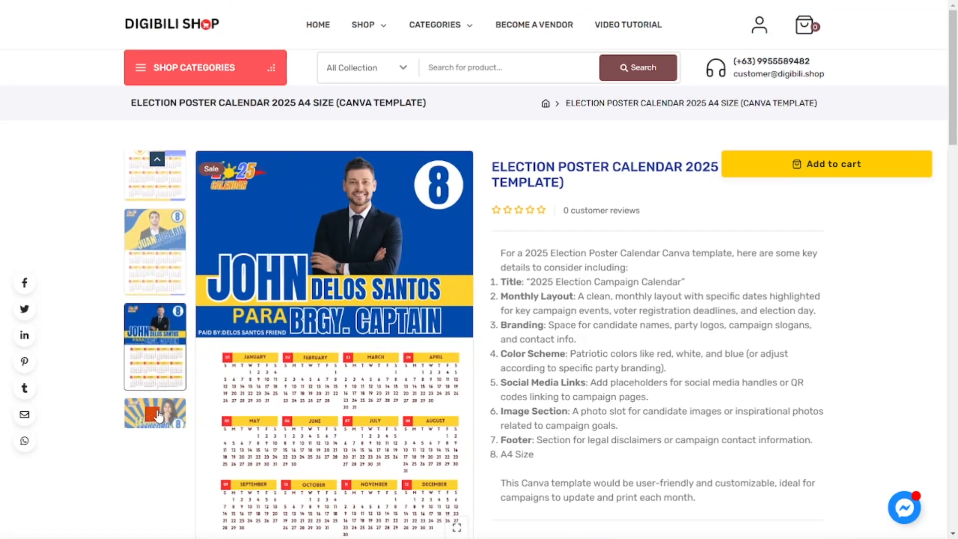
click(155, 412)
scroll(164, 359, down, 3)
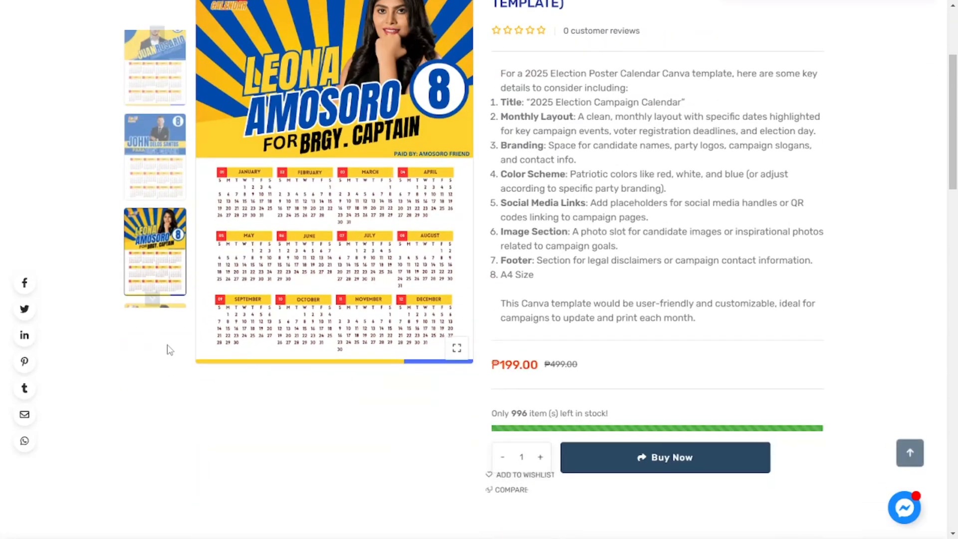
scroll(610, 218, up, 3)
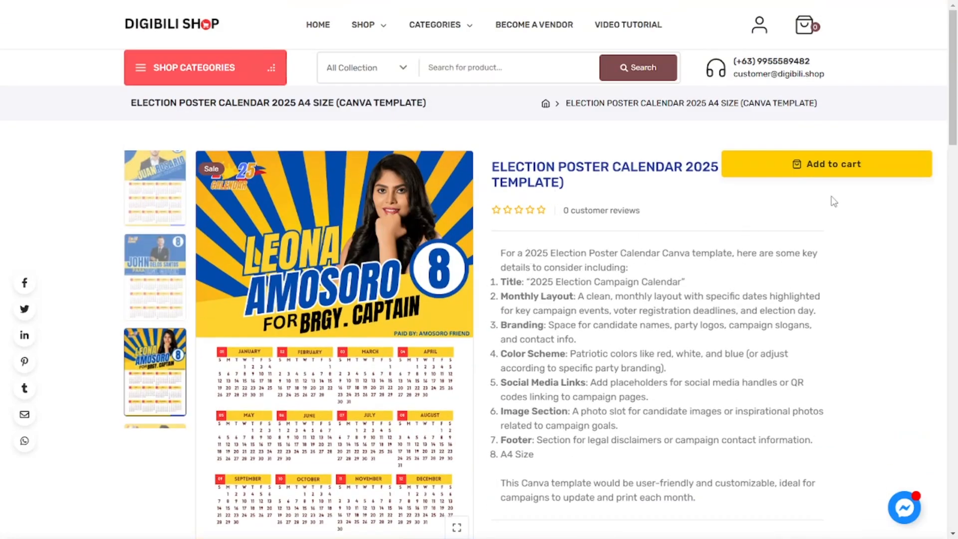
Step: Review the listing's price, stock, tag, category, vendor and customer review sections
scroll(833, 201, down, 5)
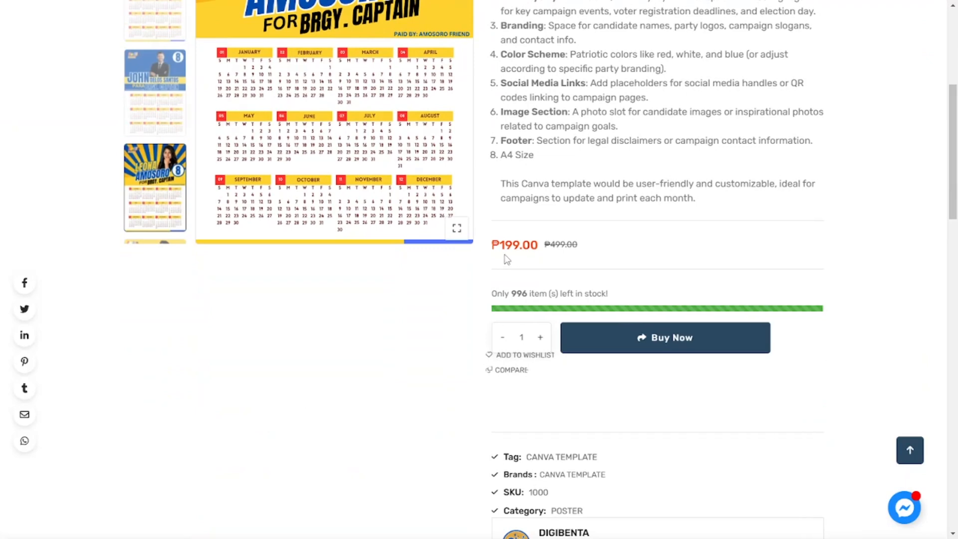
scroll(698, 242, down, 3)
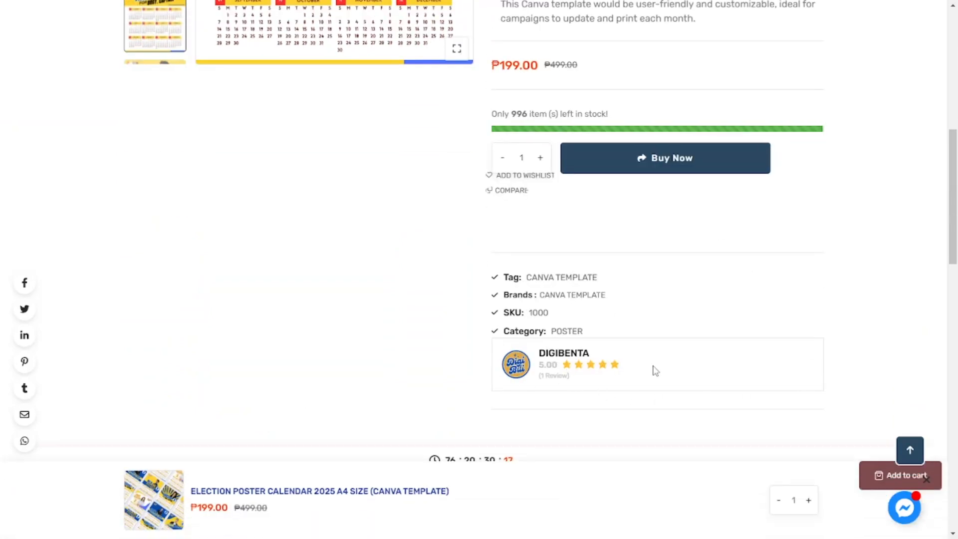
scroll(669, 388, down, 1)
scroll(669, 388, down, 8)
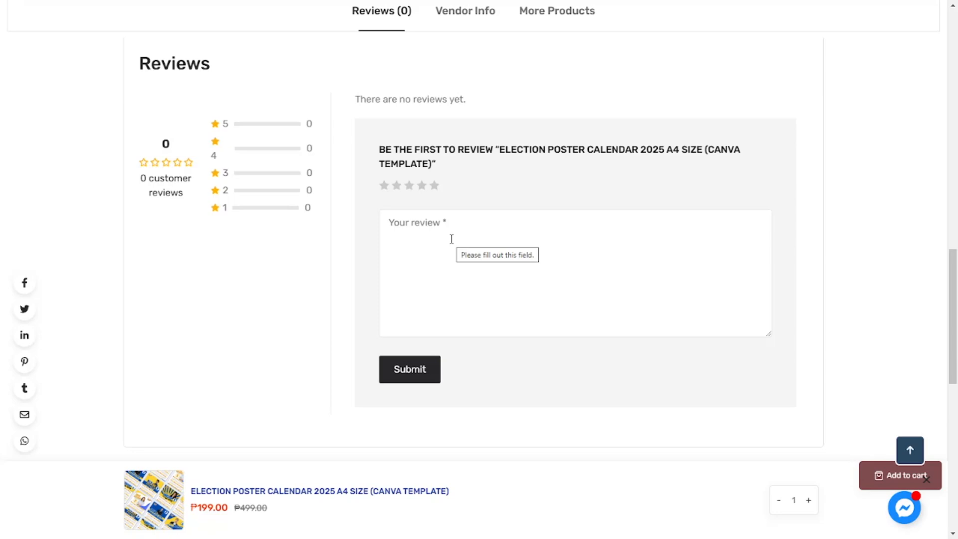
scroll(459, 254, up, 1)
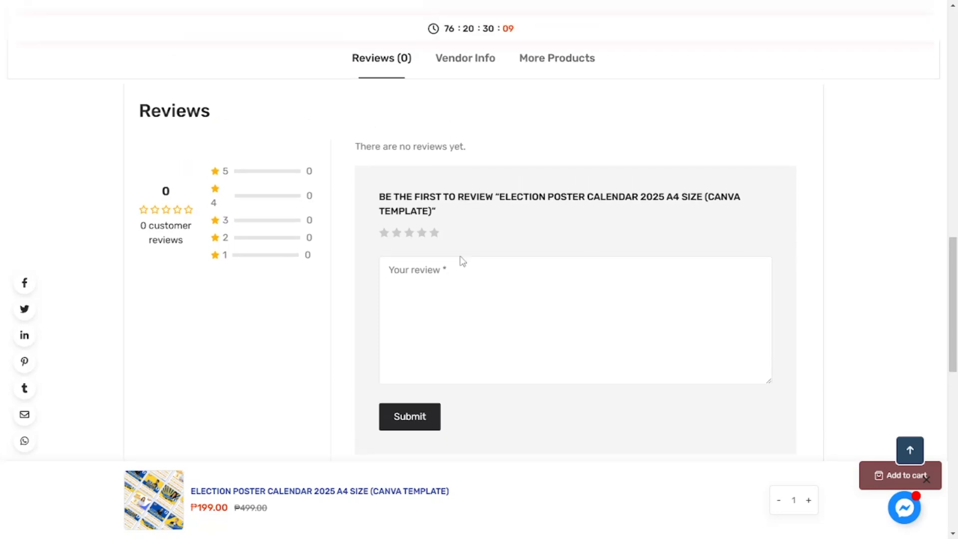
scroll(673, 301, up, 14)
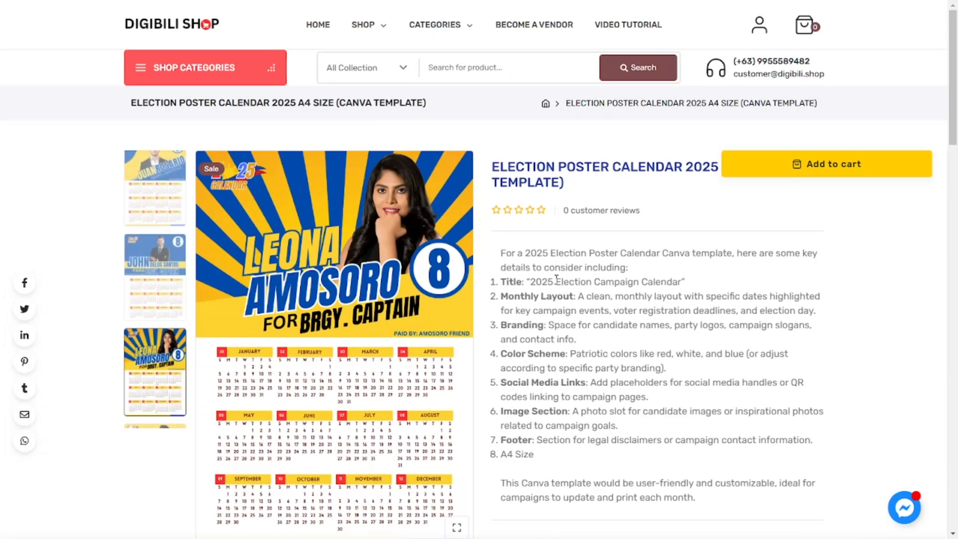
Step: Return to the shop's home page and open the vendor dashboard from the account page
click(205, 26)
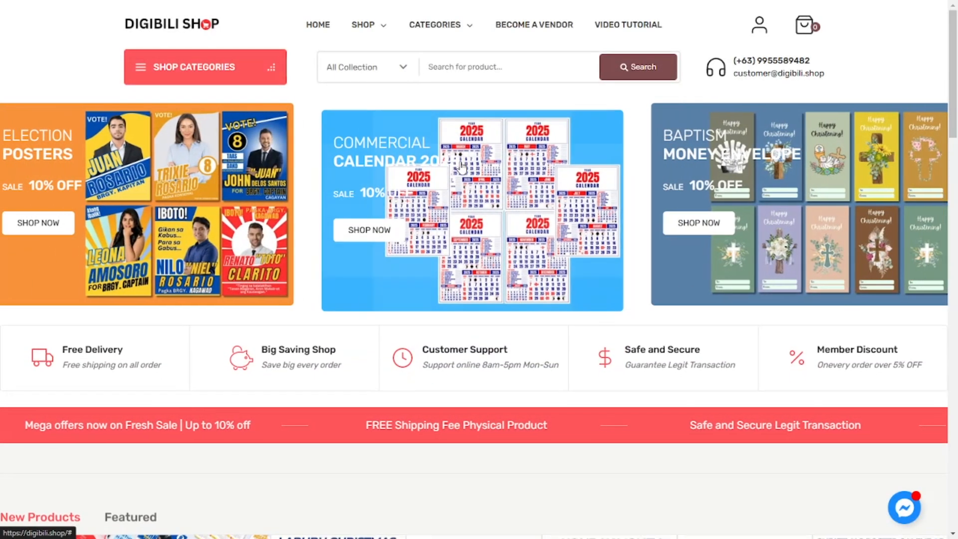
mouse_move(759, 25)
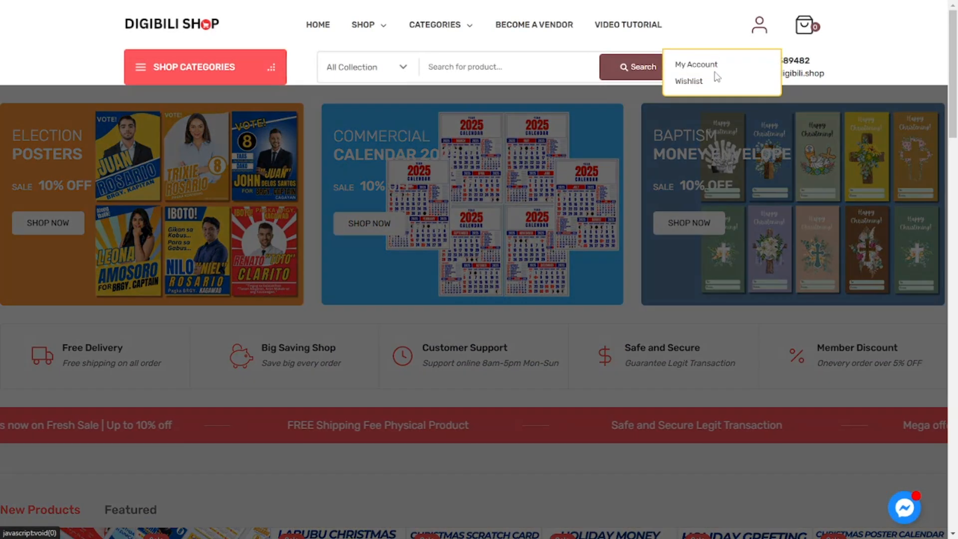
click(712, 70)
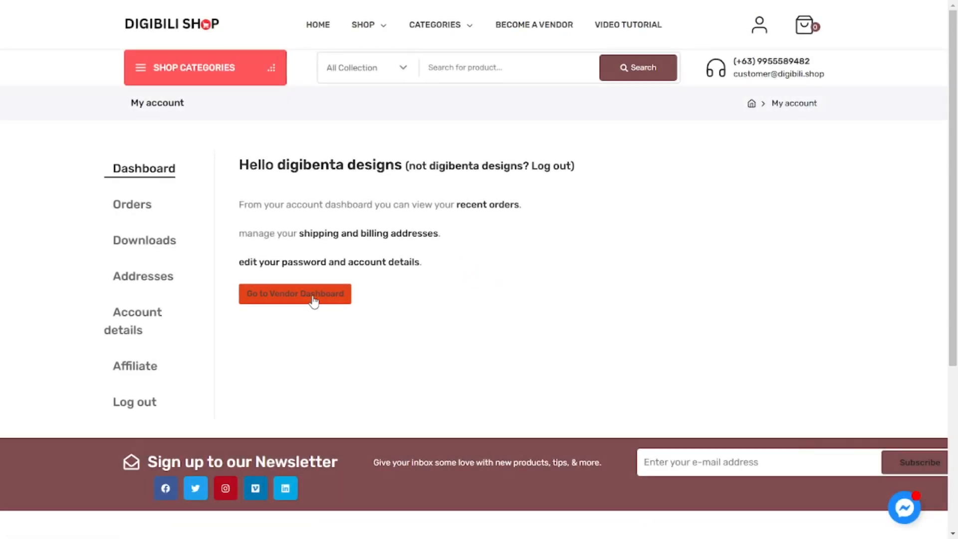
click(314, 299)
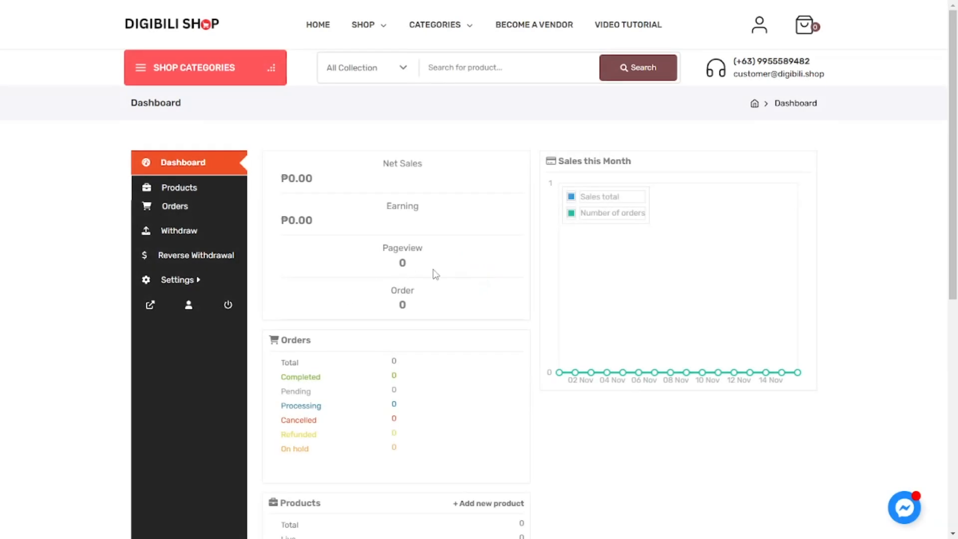
Step: Review the vendor dashboard's sales, orders and products summaries
scroll(436, 274, down, 1)
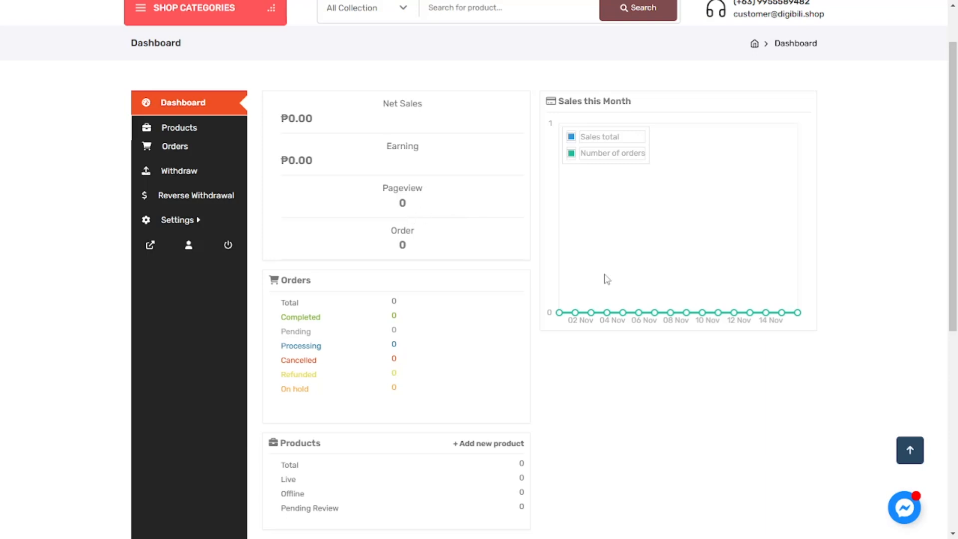
scroll(423, 275, down, 3)
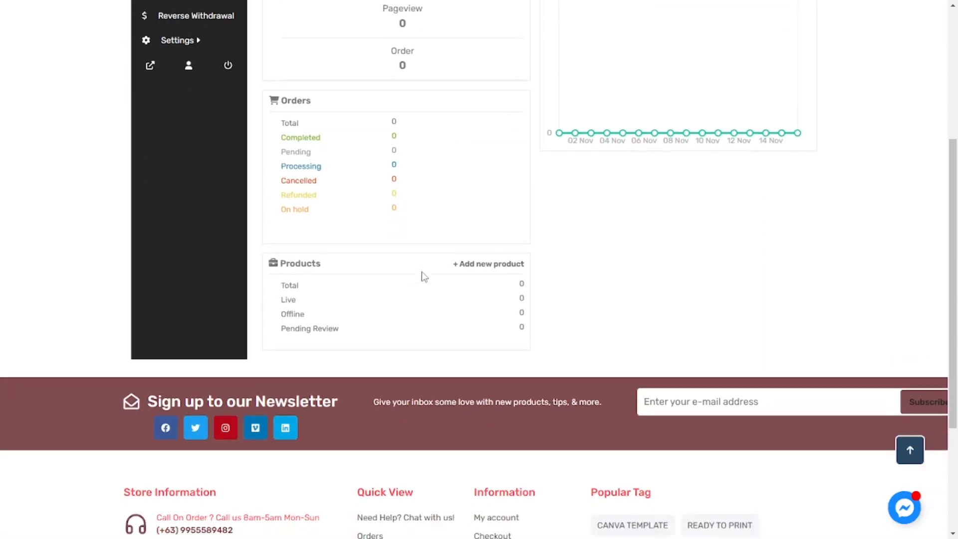
scroll(406, 252, up, 3)
scroll(437, 274, down, 1)
scroll(437, 274, down, 2)
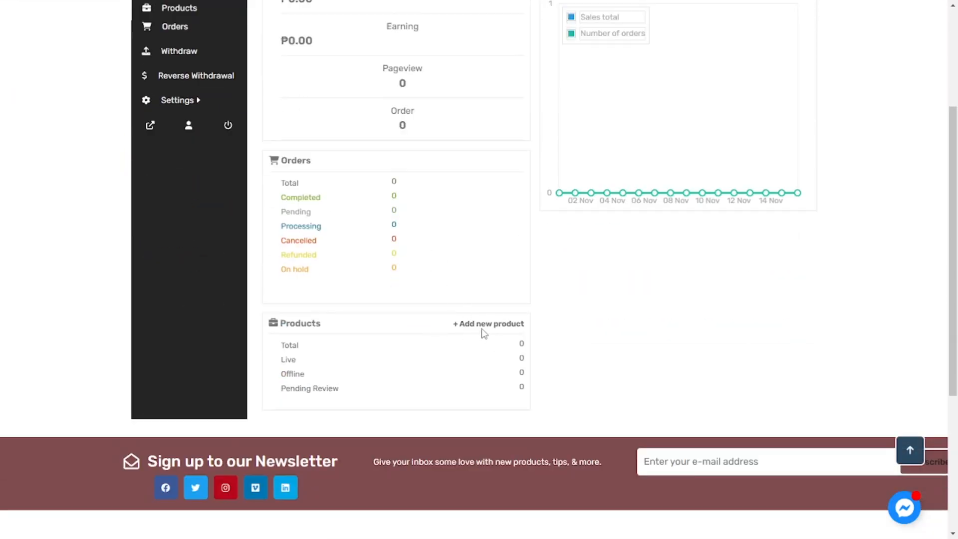
scroll(482, 331, up, 4)
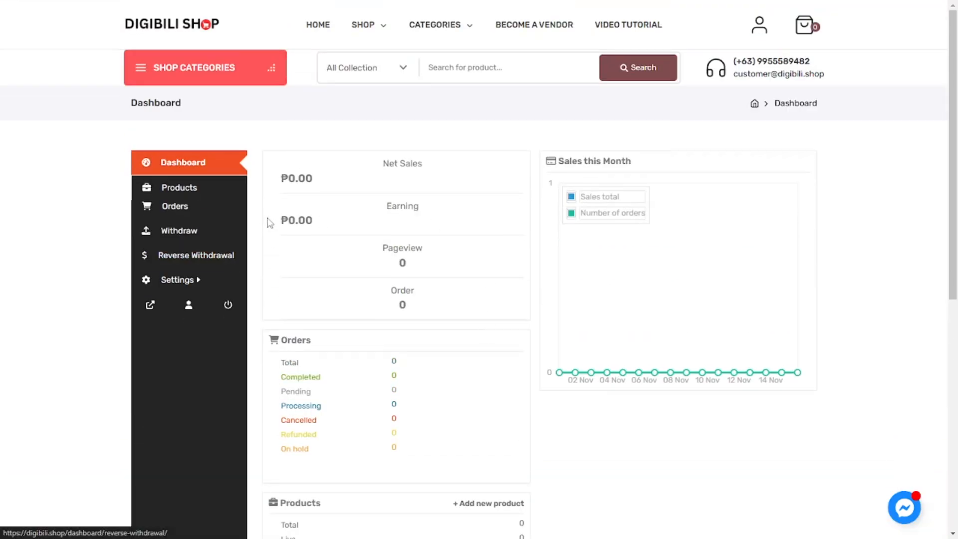
Step: Open the vendor's Withdraw page and review the balance, payment details and payment methods
click(181, 237)
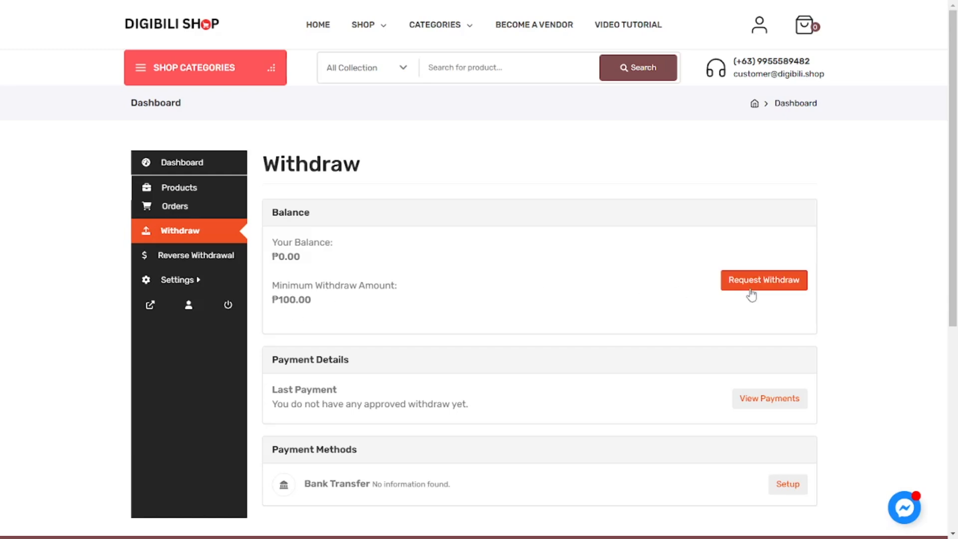
scroll(896, 314, down, 3)
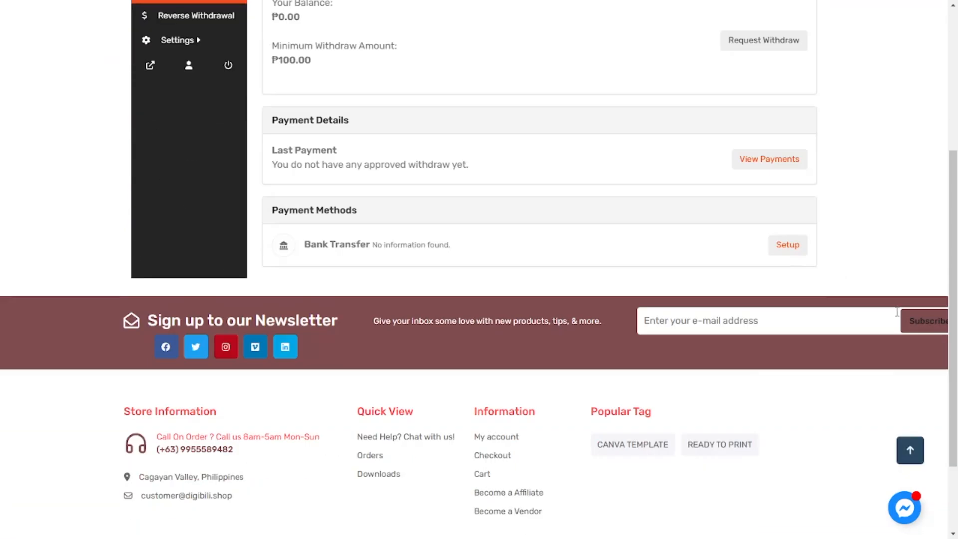
scroll(880, 274, up, 1)
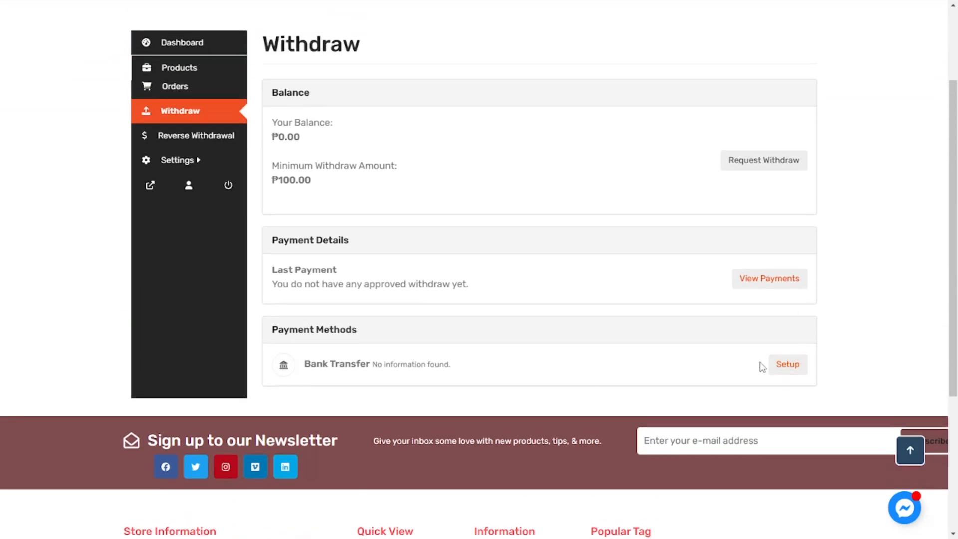
scroll(761, 366, up, 2)
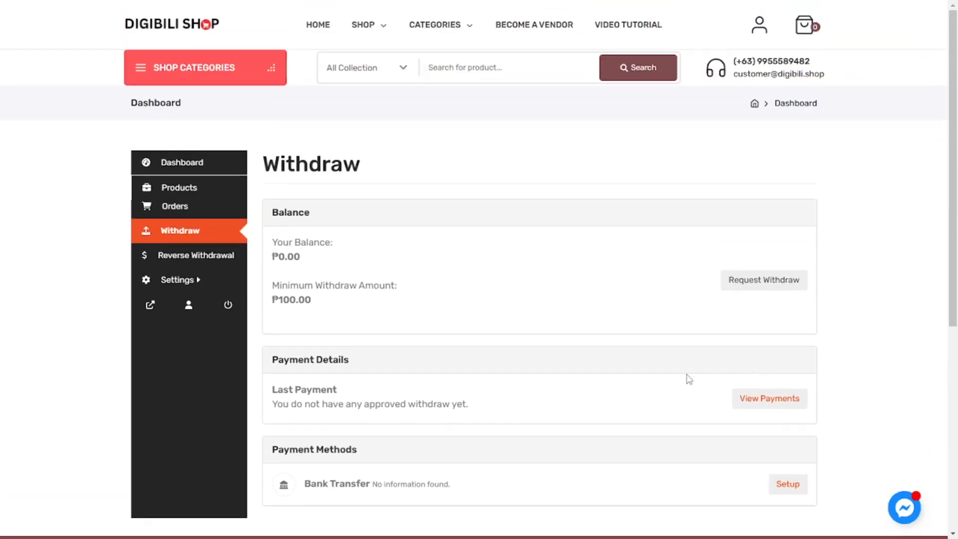